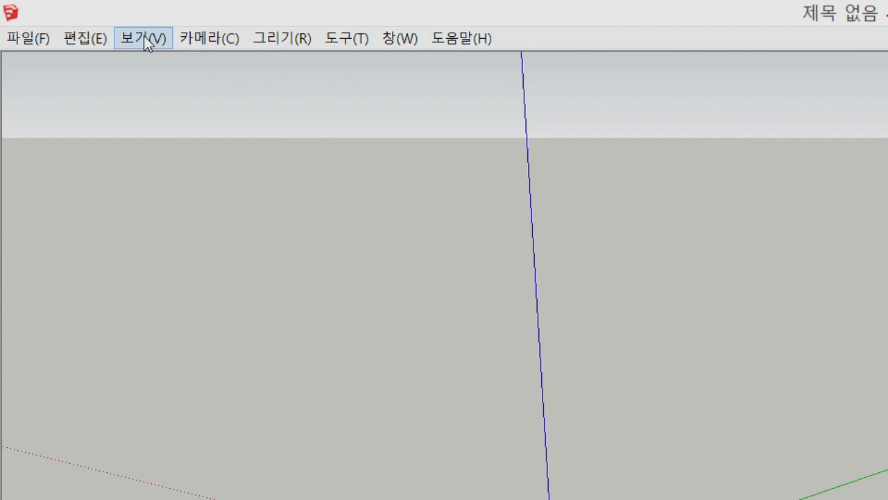
Show the Large Tool Set (큰 도구 세트) toolbar and move it to the side of the drawing area.
left_click(72, 20)
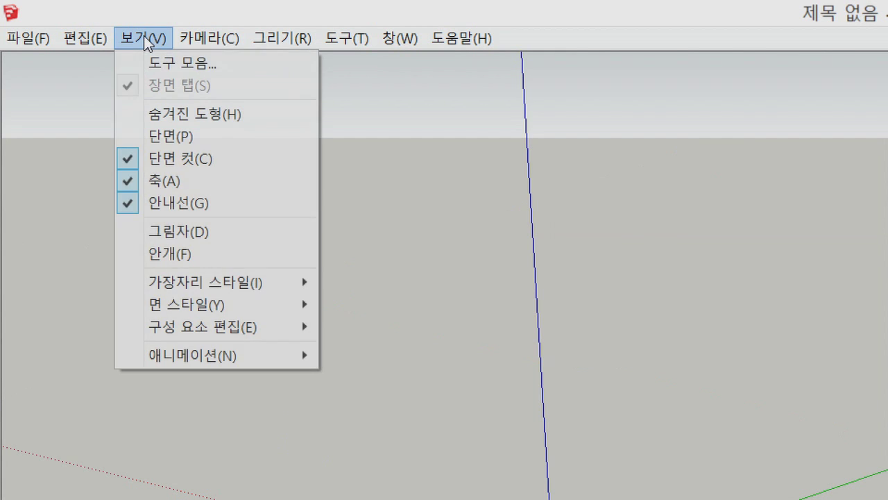
left_click(205, 64)
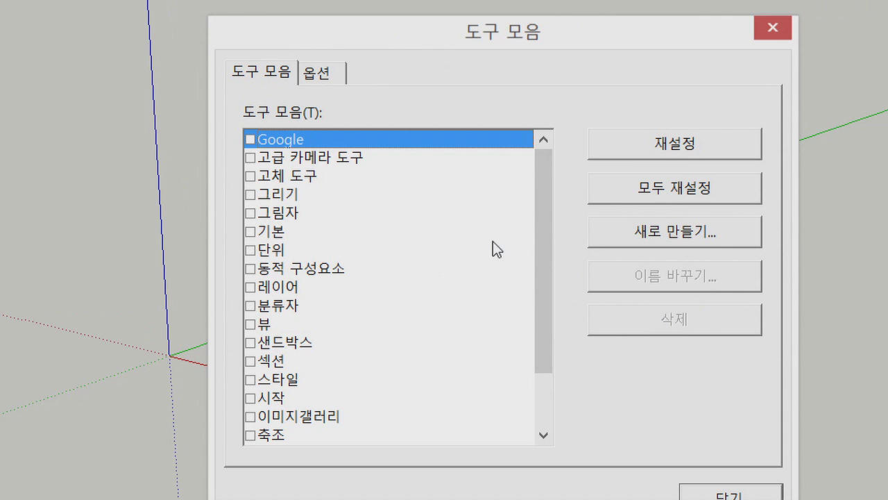
left_click_drag(550, 170, 542, 237)
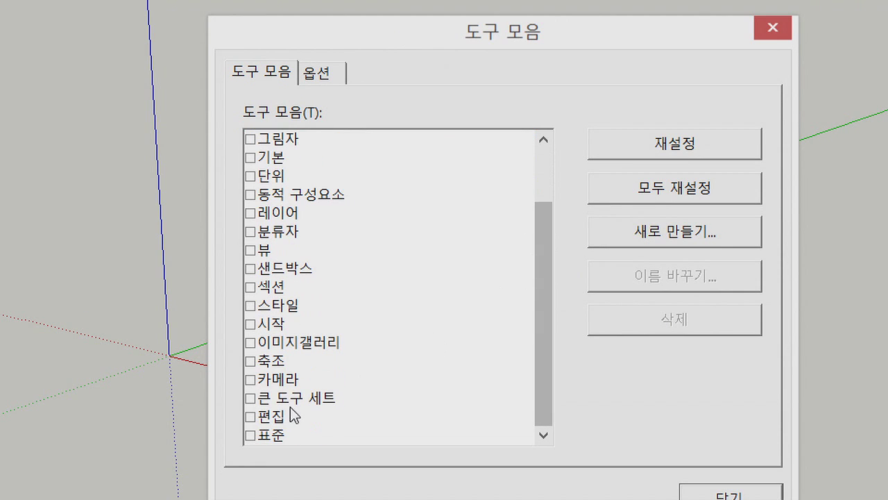
left_click(251, 399)
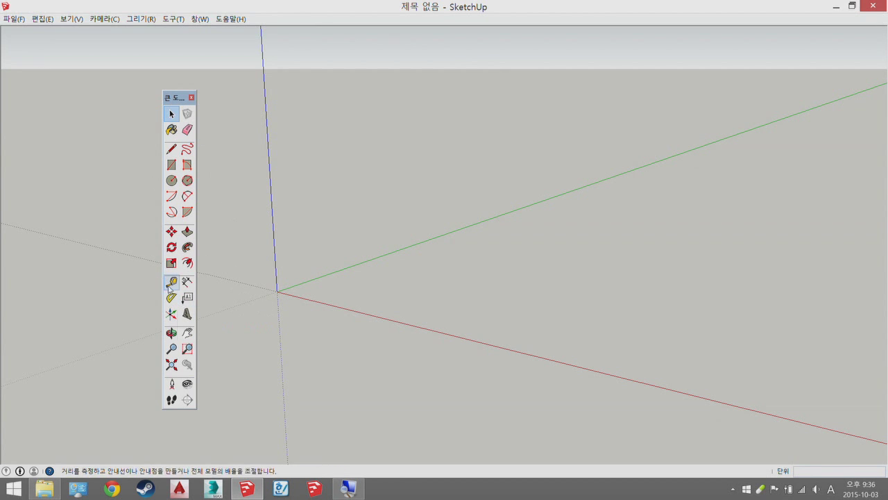
left_click_drag(179, 97, 21, 55)
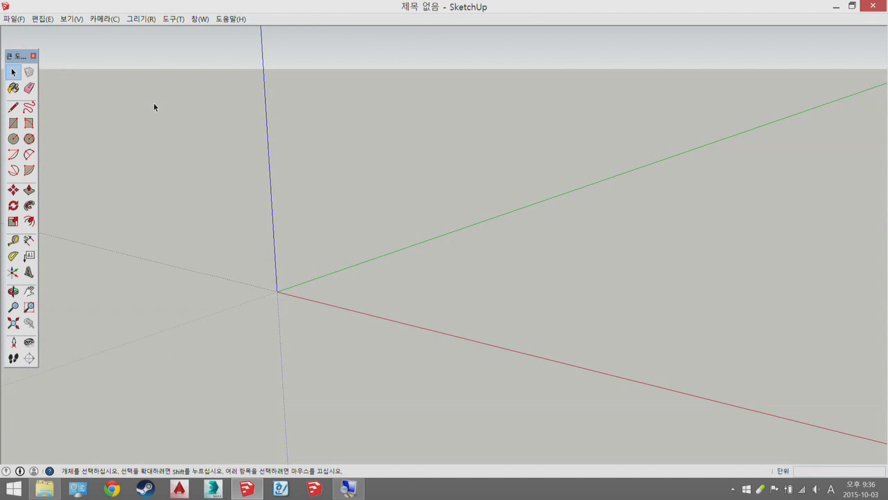
Open the toolbar list and preview the Google and Solid Tools (고체 도구) toolbars, closing each one again.
left_click(66, 21)
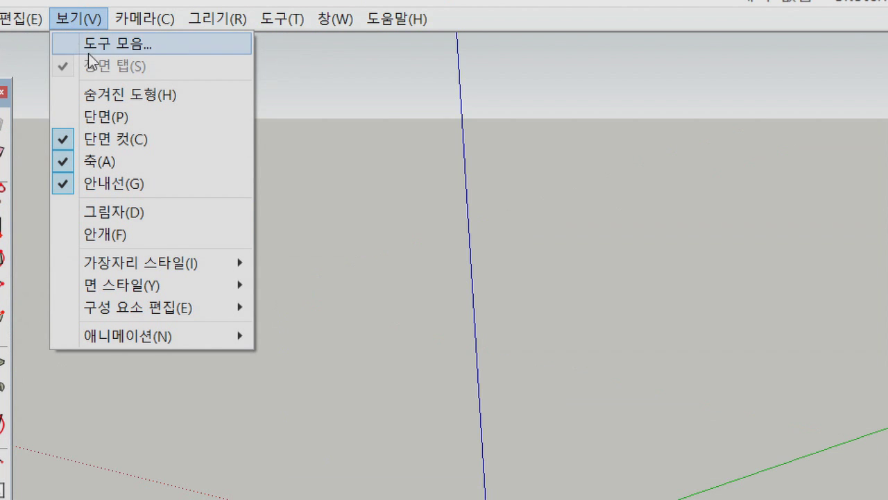
left_click(78, 34)
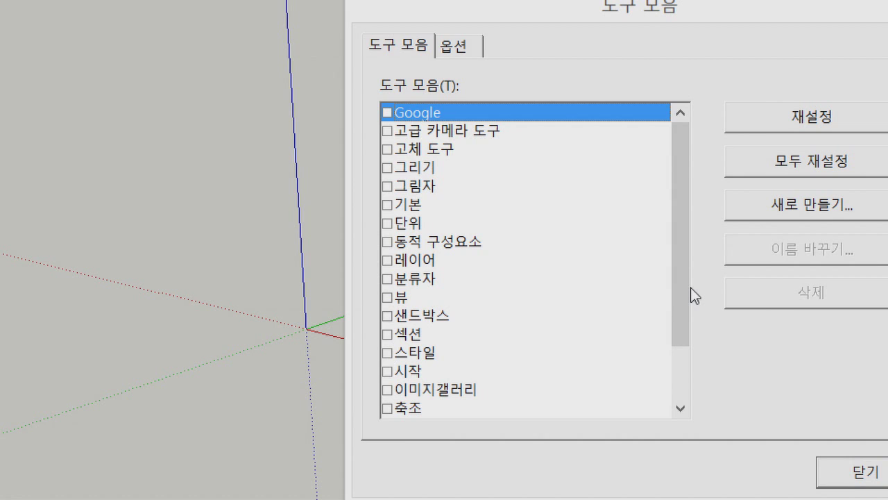
left_click(388, 113)
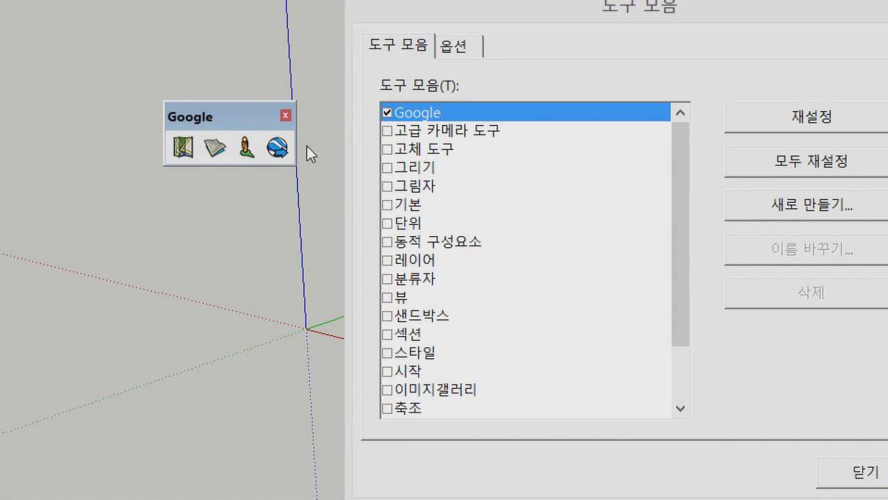
left_click(285, 115)
left_click(387, 150)
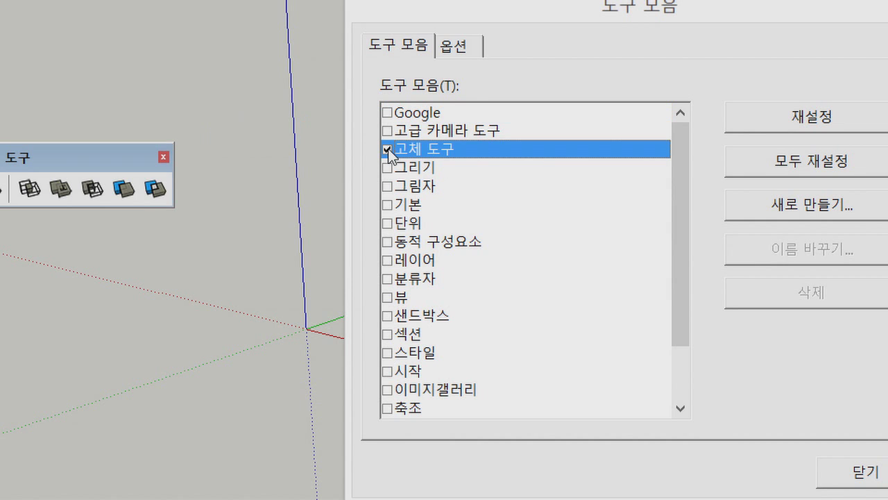
left_click_drag(98, 167, 200, 140)
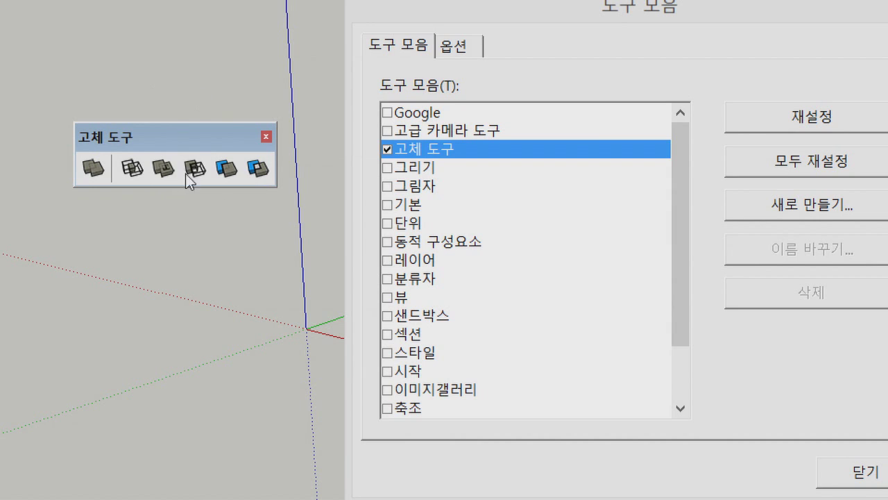
left_click(266, 137)
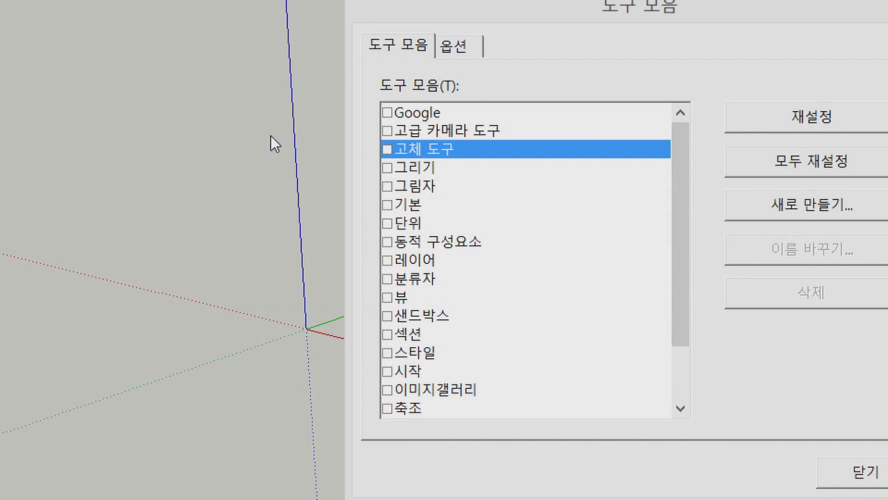
Preview the image gallery (이미지갤러리) and Dynamic Components (동적 구성요소) toolbars beside the dialog and close both.
left_click(387, 390)
left_click_drag(47, 286, 231, 165)
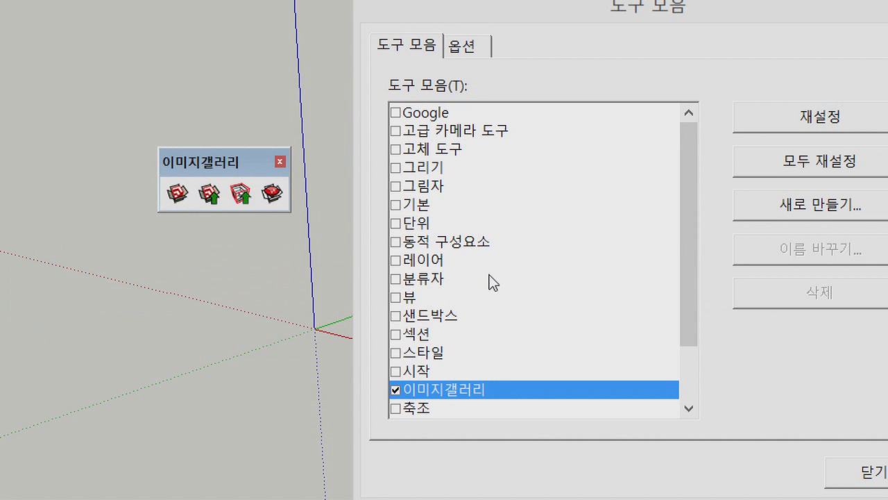
left_click(395, 242)
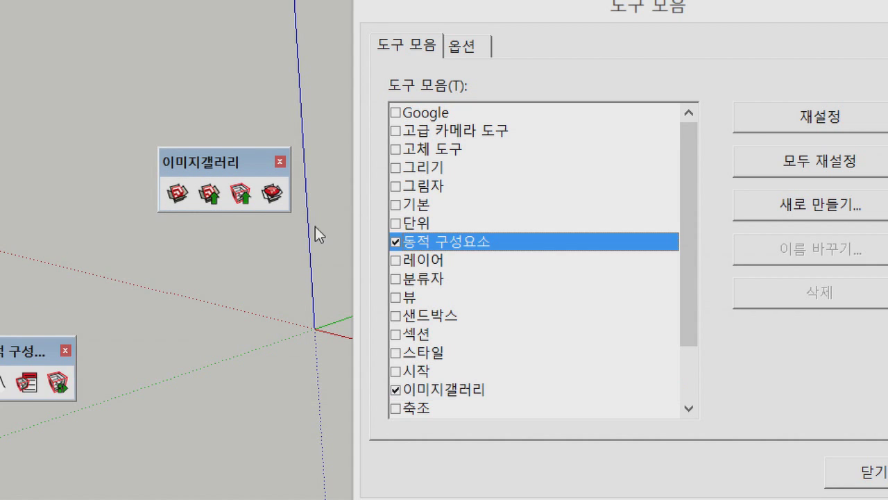
left_click_drag(36, 344, 220, 234)
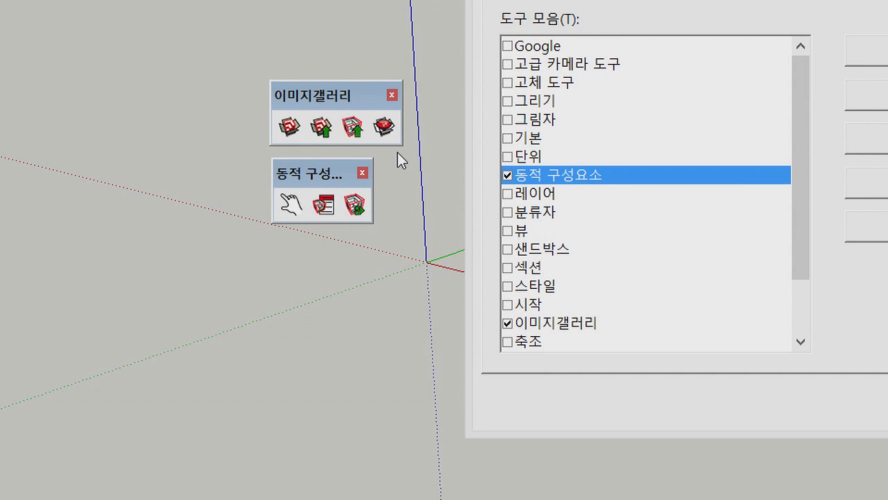
left_click(392, 94)
left_click(362, 172)
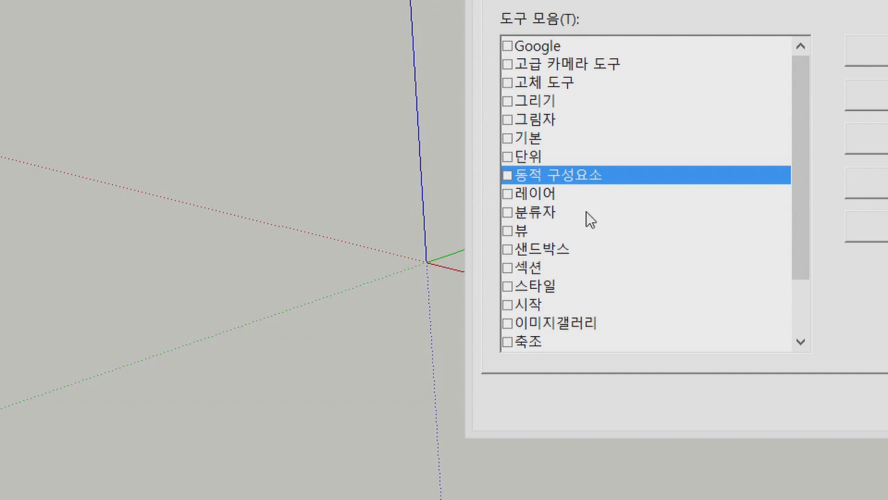
Preview the Advanced Camera Tools (고급 카메라 도구) and Sandbox (샌드박스) toolbars beside the dialog and close both.
left_click(507, 64)
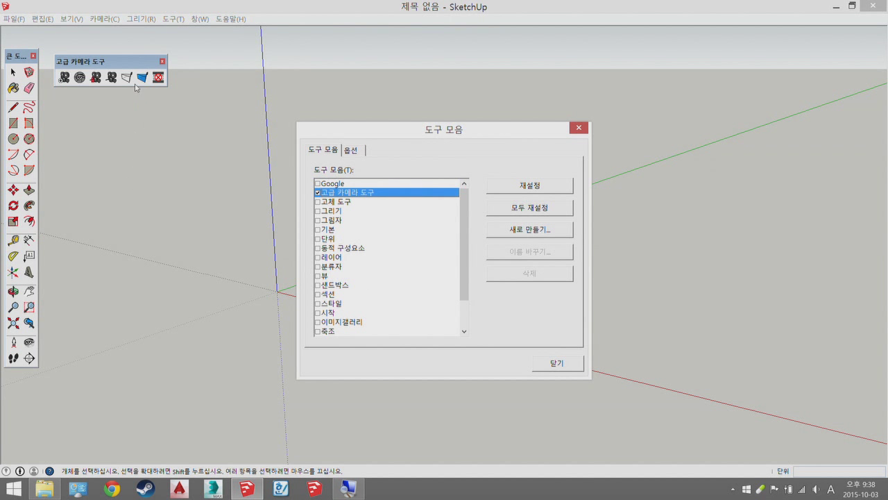
left_click_drag(137, 61, 214, 195)
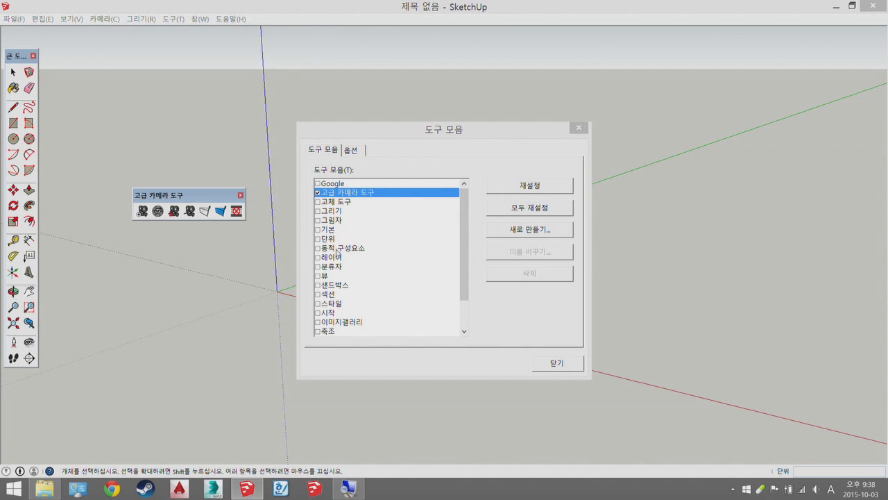
left_click(318, 285)
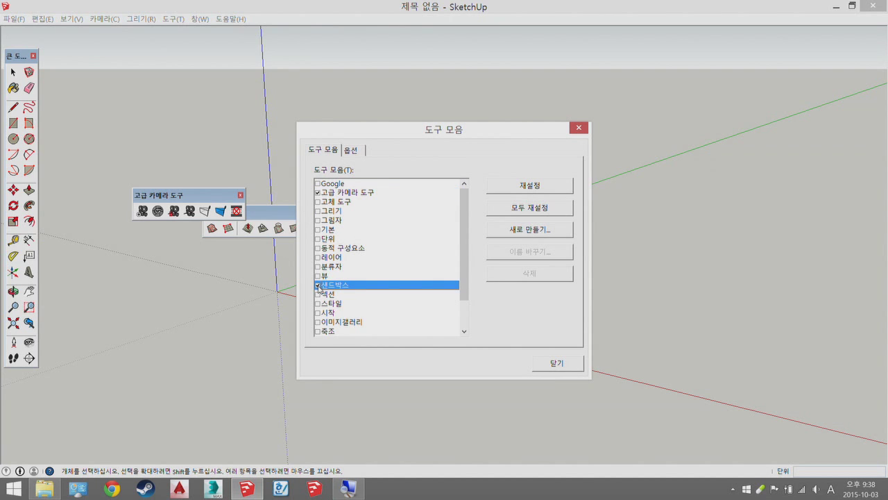
left_click_drag(276, 217, 244, 124)
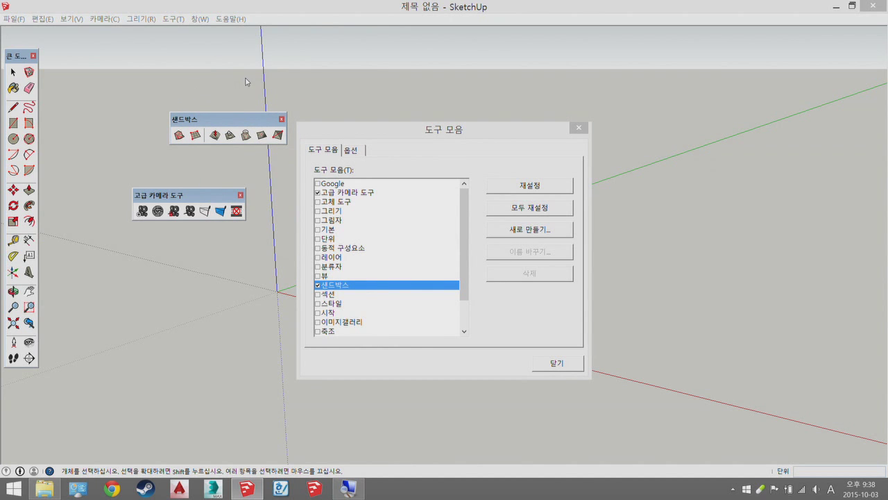
left_click(281, 119)
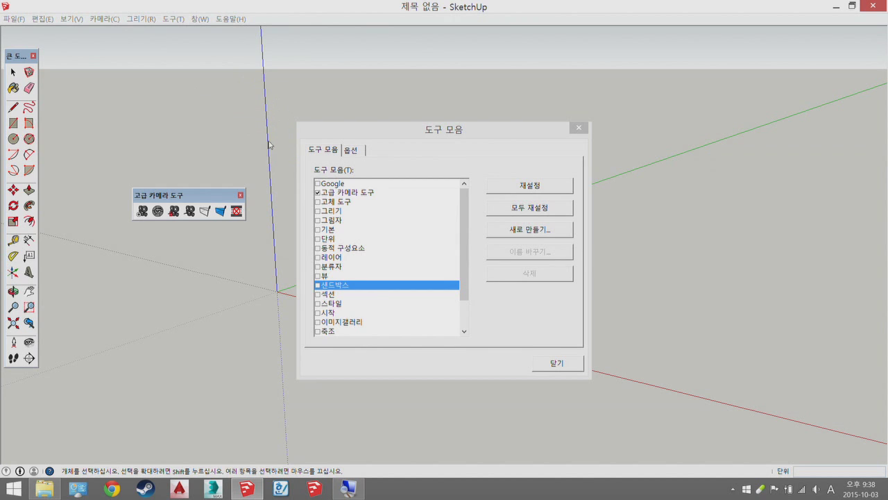
left_click(240, 195)
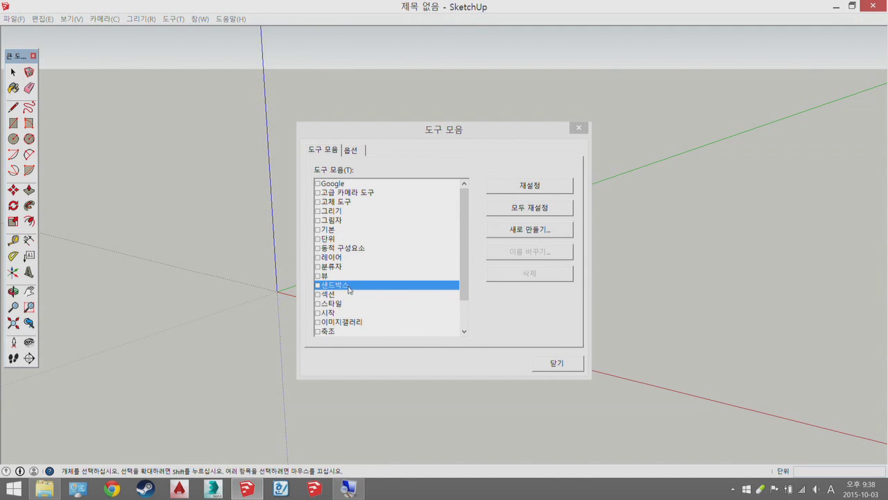
Dock the Styles (스타일) and Views (뷰) toolbars above the drawing area and the Large Tool Set beside it, closing the toolbar list.
left_click(317, 303)
left_click_drag(141, 54, 327, 20)
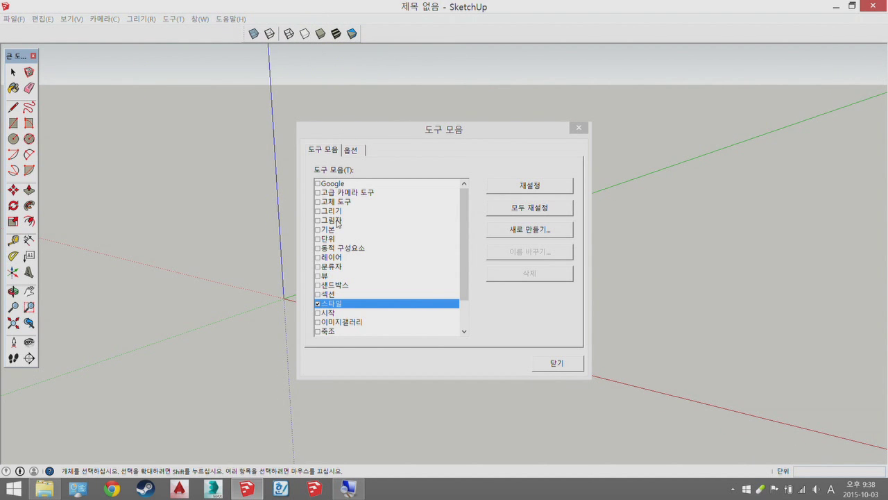
left_click(317, 275)
left_click_drag(187, 80, 409, 33)
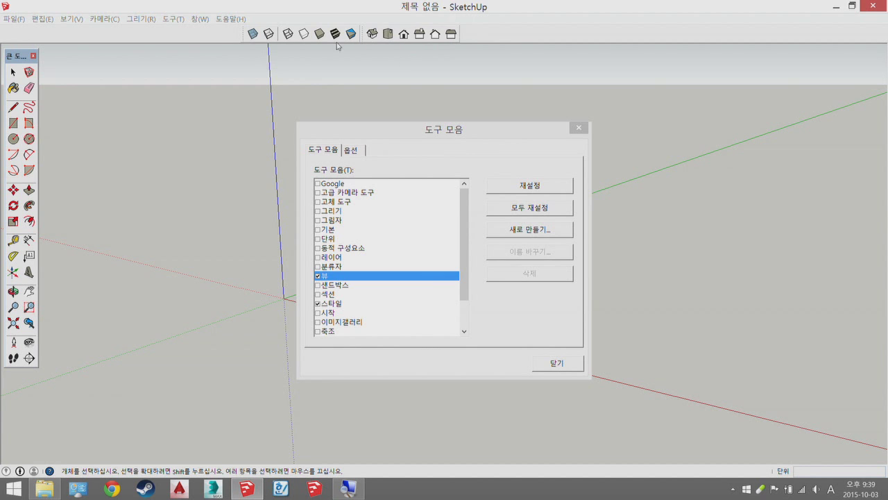
mouse_move(19, 55)
left_mouse_down()
mouse_move(0, 45)
mouse_move(2, 129)
mouse_move(13, 101)
mouse_move(11, 64)
left_mouse_up()
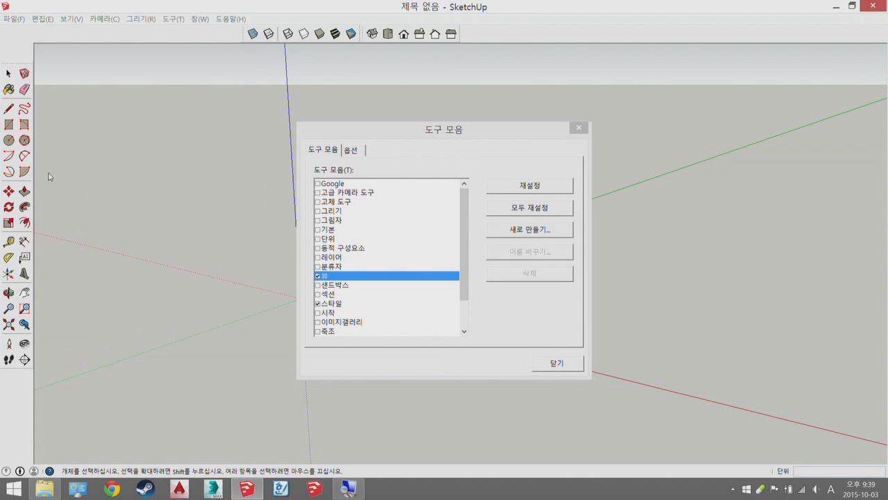
left_click(578, 128)
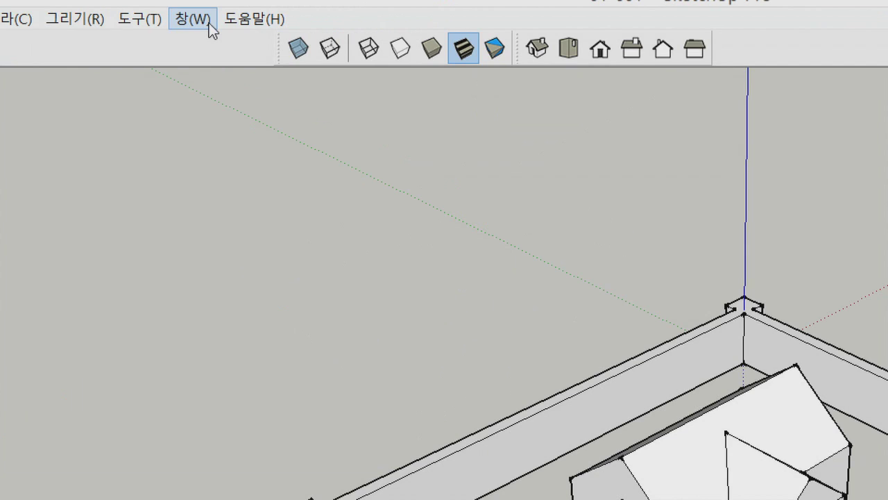
In the model's unit settings, choose the decimal (십진수) length format and enable length snapping (길이 스냅 사용).
left_click(206, 20)
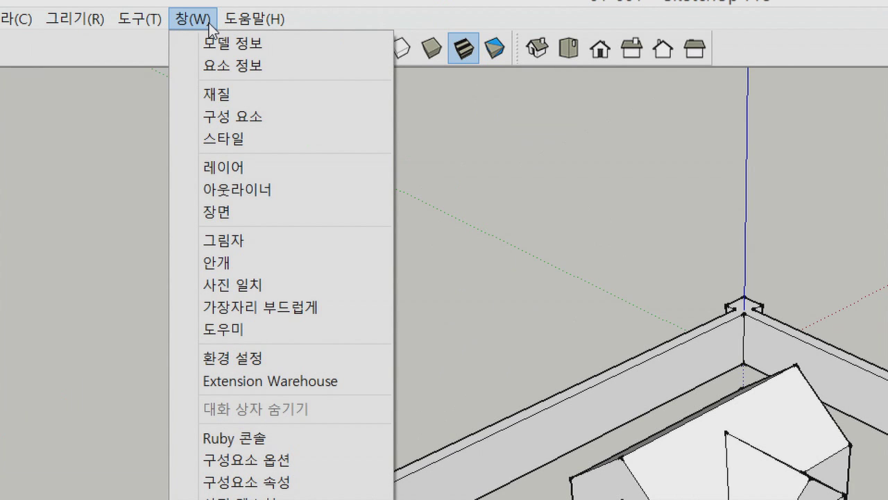
left_click(239, 50)
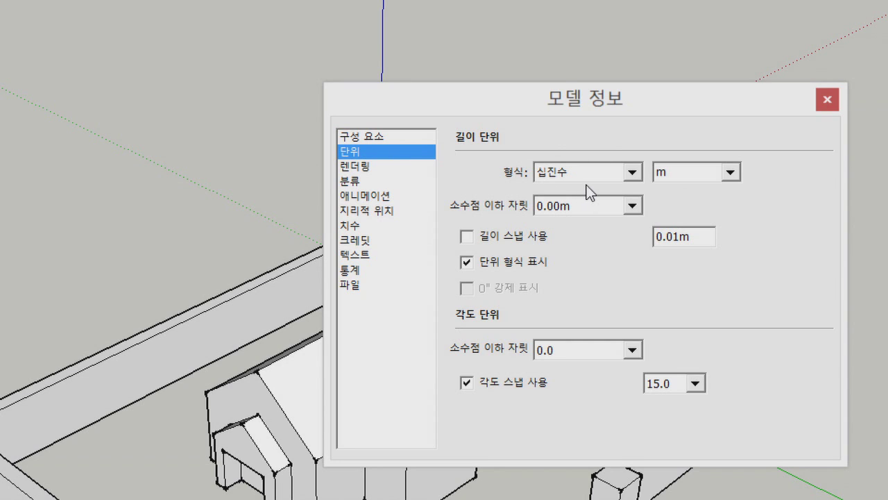
left_click(608, 173)
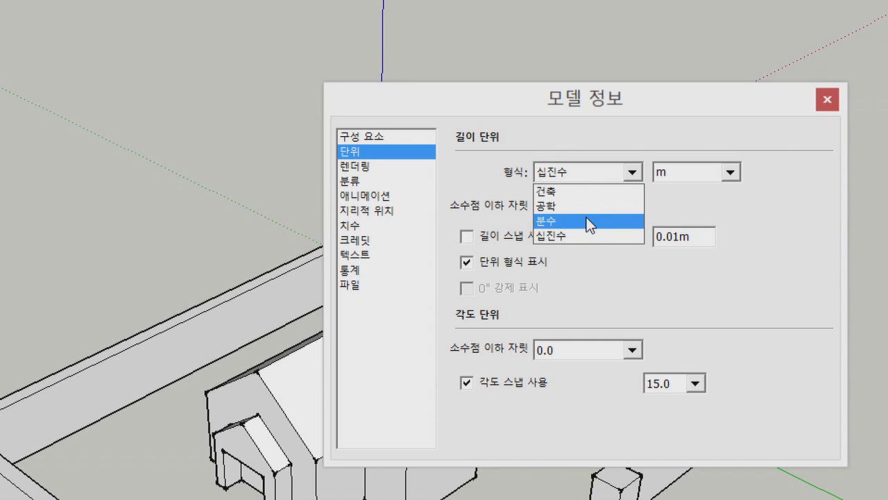
left_click(594, 175)
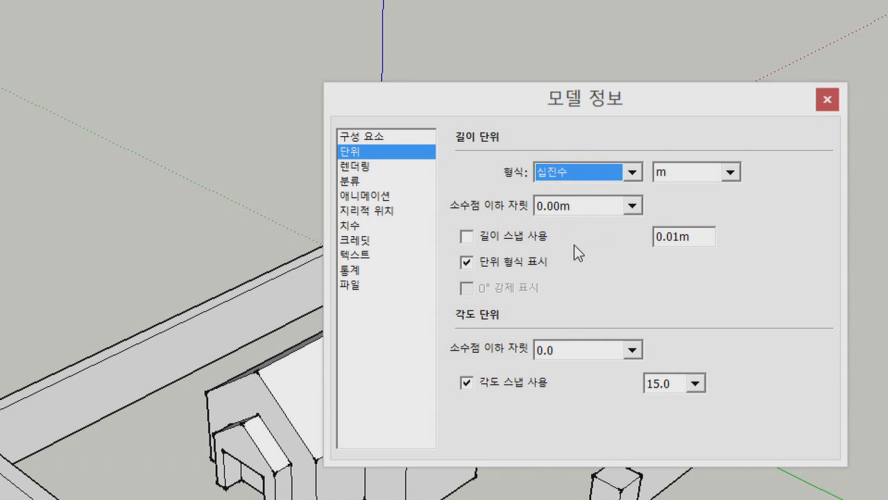
left_click(467, 237)
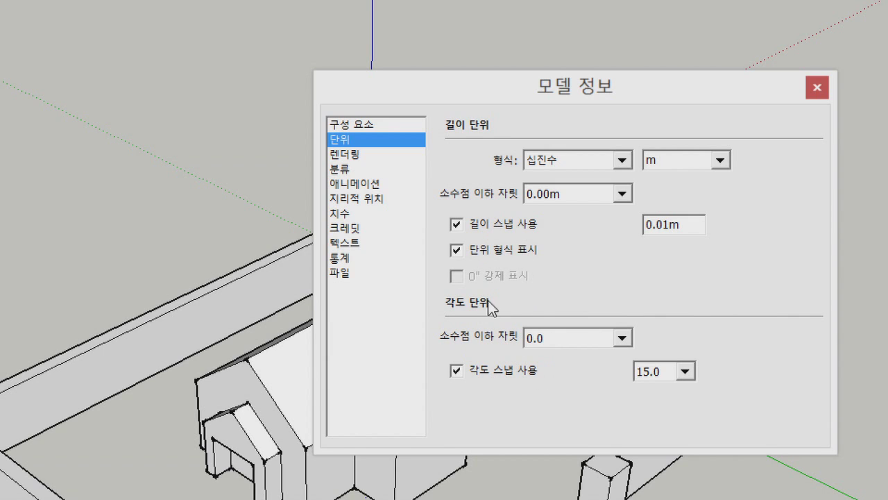
left_click(456, 249)
left_click(457, 250)
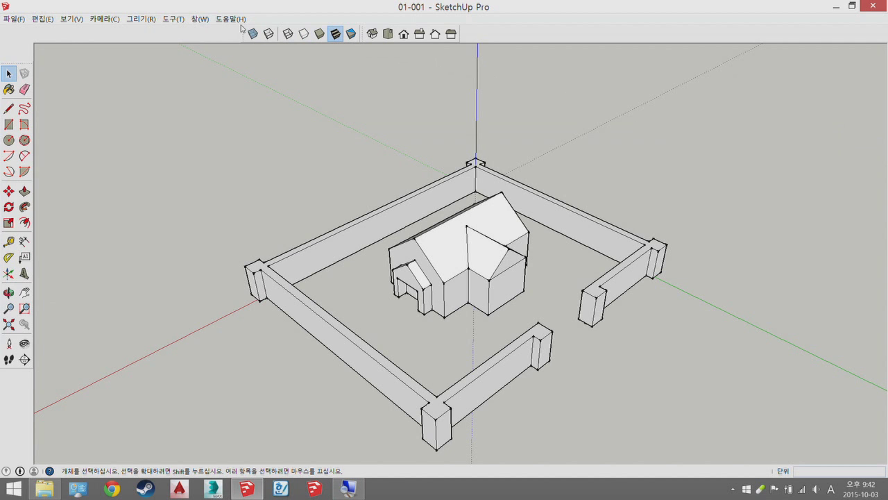
Open the Styles (스타일) window, move it closer to the model and show the current style's edge settings for editing.
left_click(201, 19)
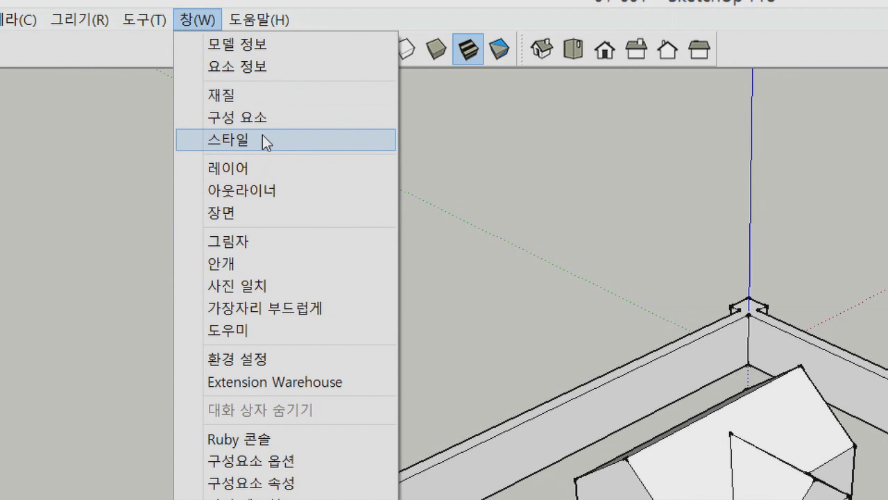
left_click(262, 137)
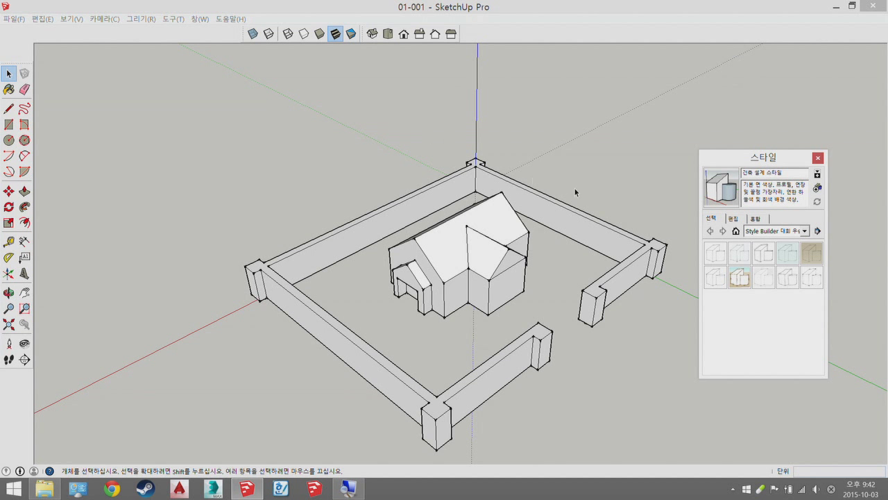
left_click_drag(789, 164, 688, 139)
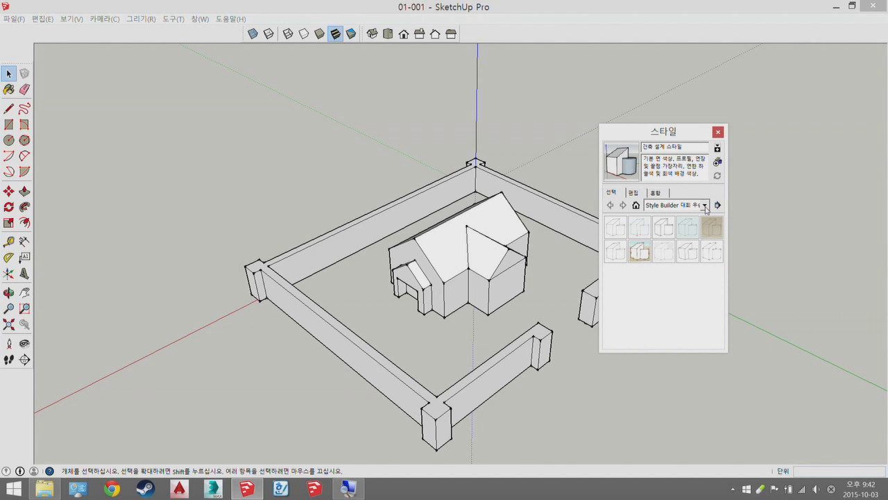
left_click(634, 193)
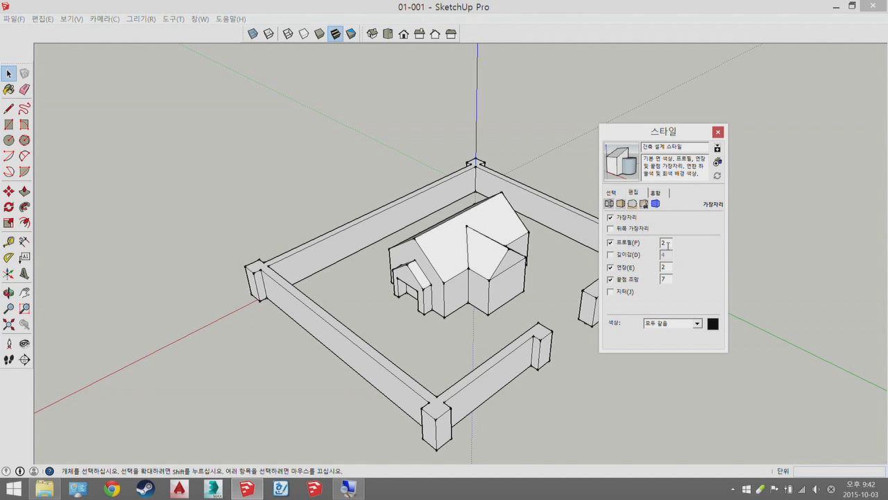
Try a profile (프로필) edge width of 7 and set it back to 2.
double_click(667, 244)
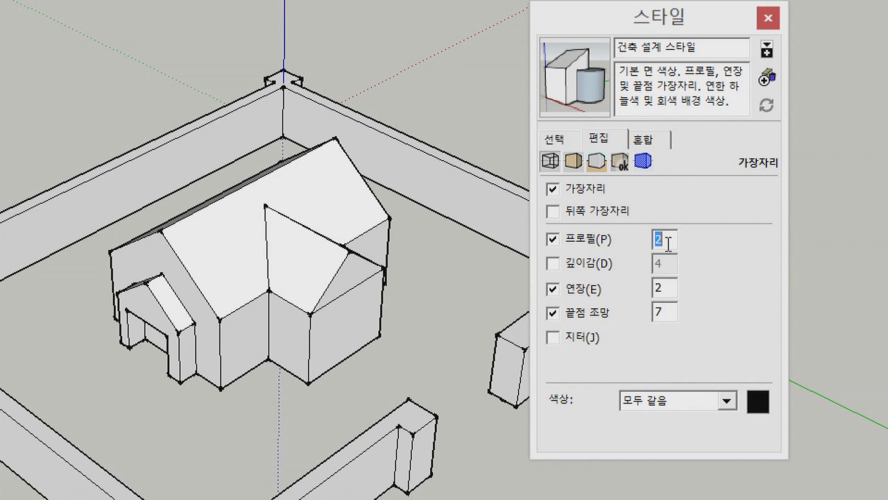
type("7")
left_click(669, 286)
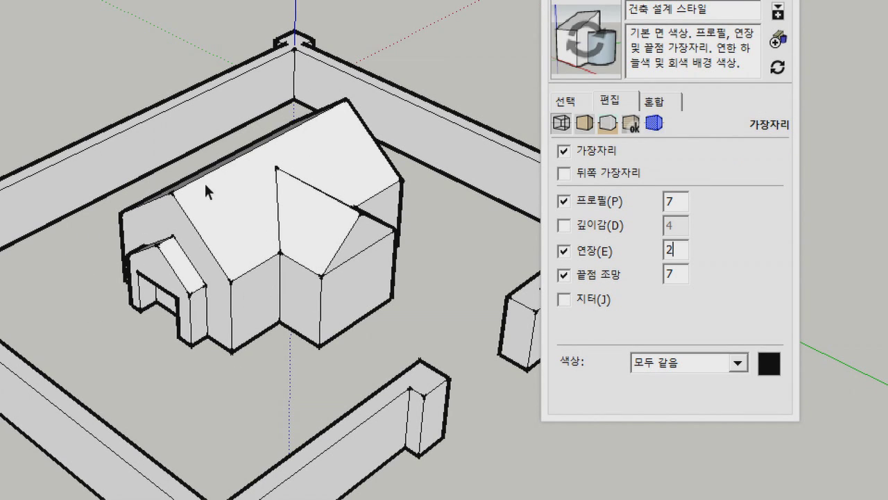
double_click(676, 202)
type("2")
left_click(680, 244)
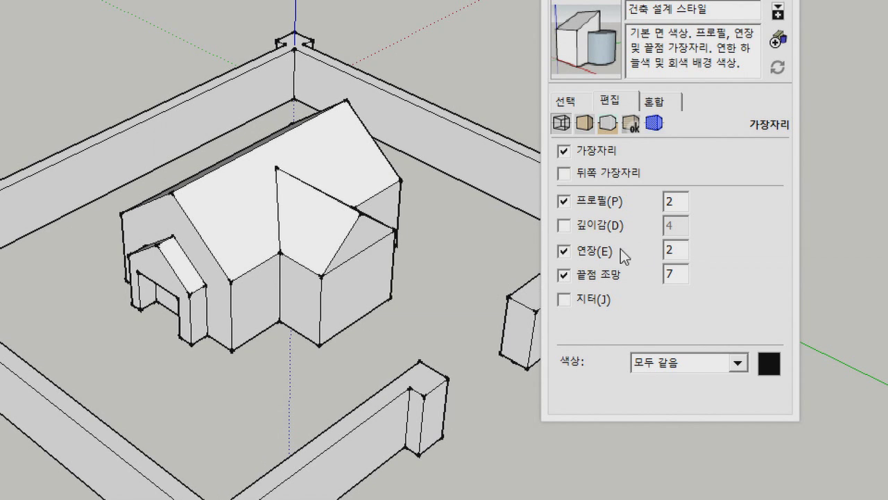
Try an edge extension (연장) of 8, and reduce the value to 1.
left_click_drag(678, 252, 642, 243)
type("8")
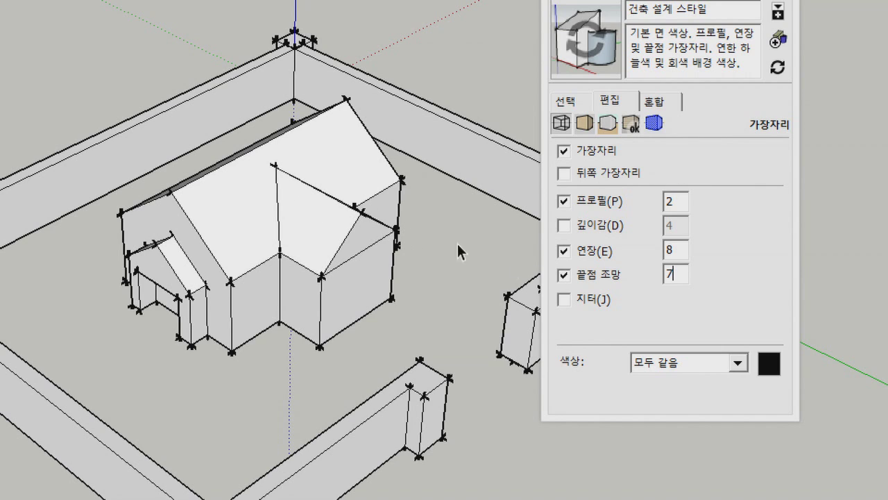
double_click(681, 254)
type("1")
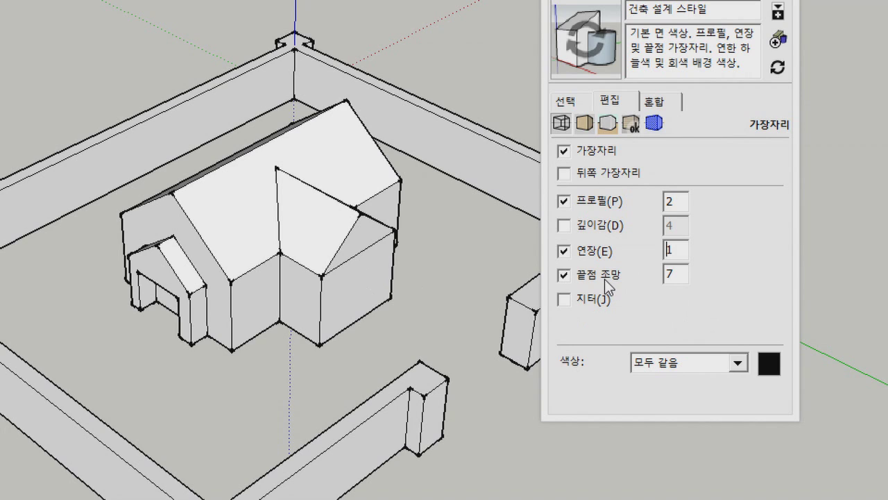
Try endpoint (끝점 조망) sizes of 2 and 1, and return the value to 7.
double_click(683, 274)
type("2")
double_click(683, 274)
type("1")
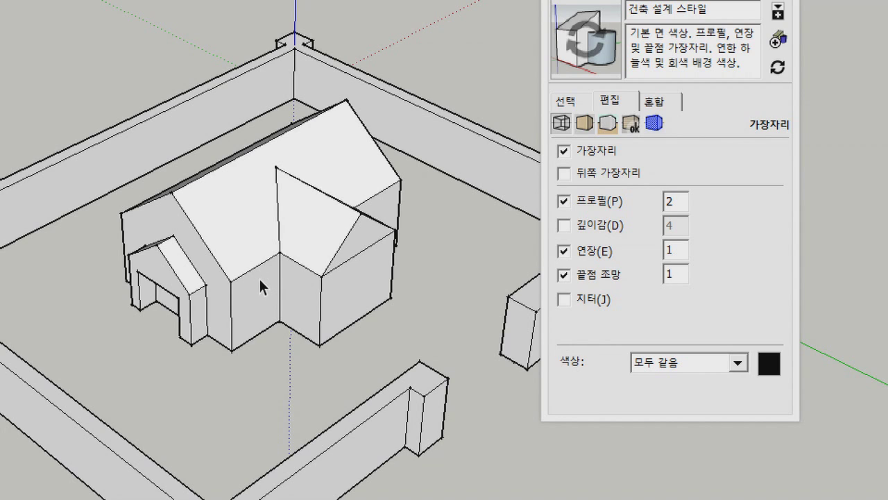
left_click_drag(675, 274, 652, 274)
type("7")
left_click(680, 250)
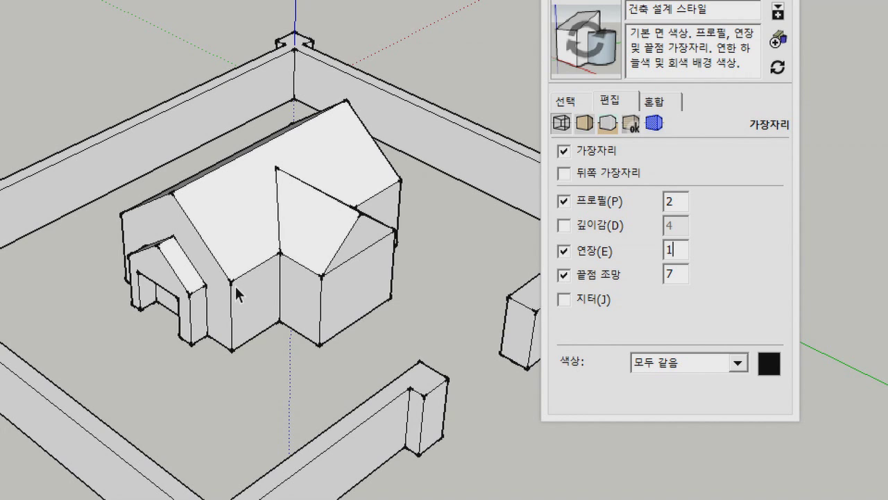
left_click(674, 274)
Turn on back edges (뒤쪽 가장자리), inspect the house's hidden lines and turn the option off again.
left_click(564, 173)
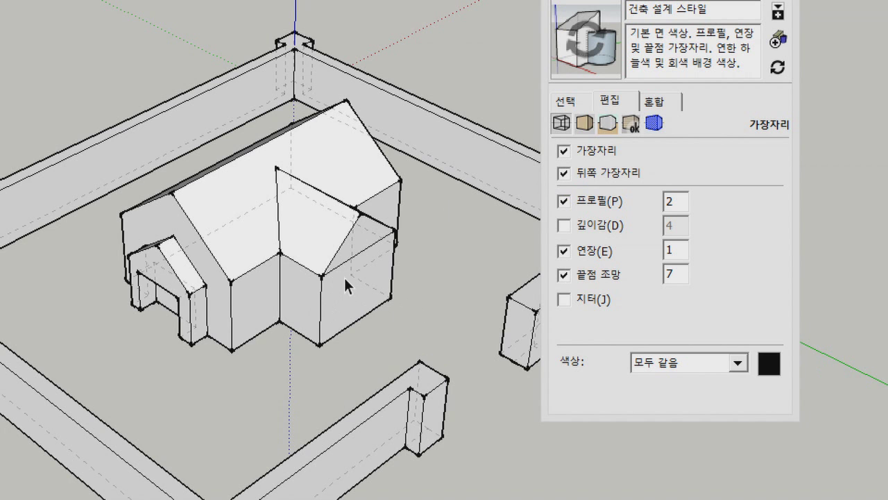
scroll(347, 279, "up", 4)
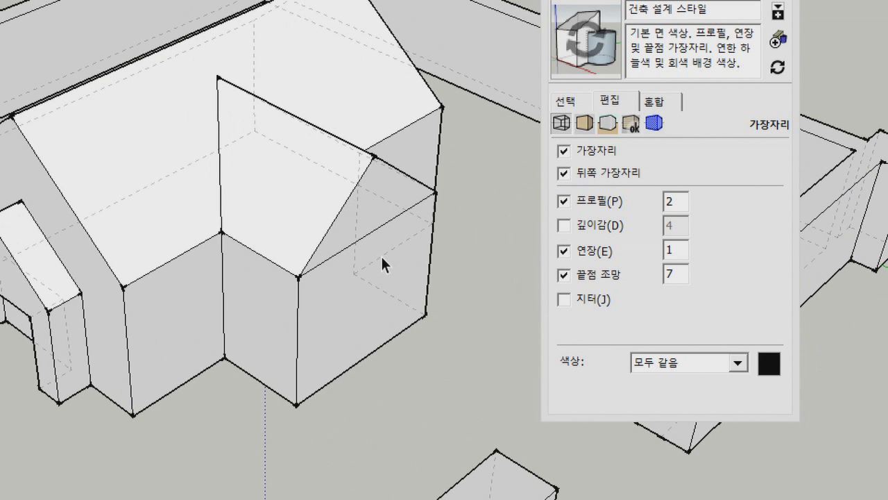
scroll(381, 255, "down", 6)
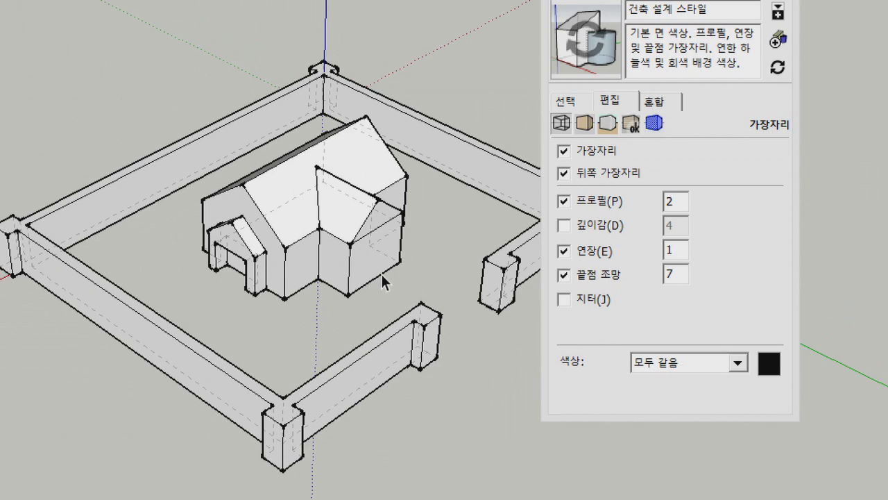
left_click(564, 174)
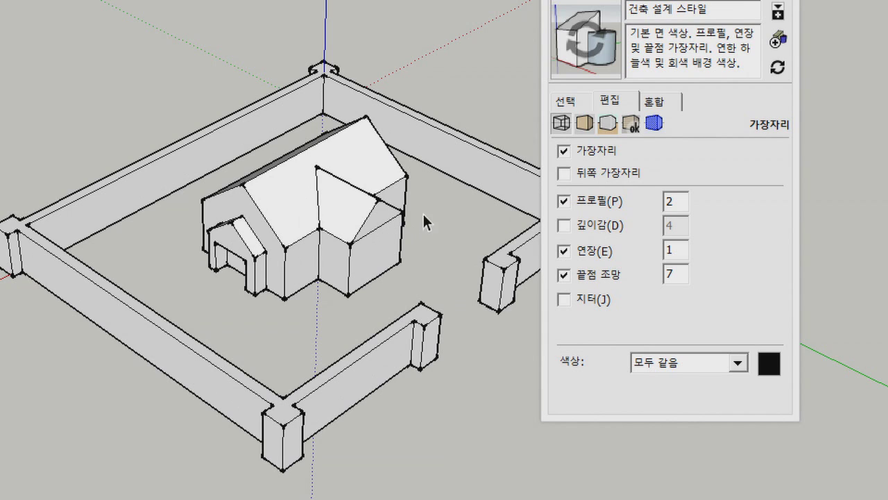
Show the style's face settings and paint two of the house's roof faces with the dark shingle material 지붕_지붕널_GAF_부동산.
left_click(585, 123)
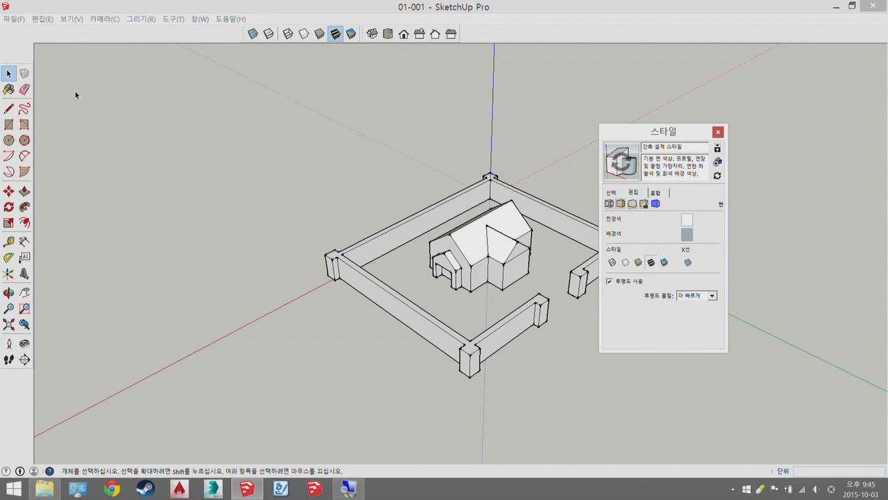
left_click(9, 89)
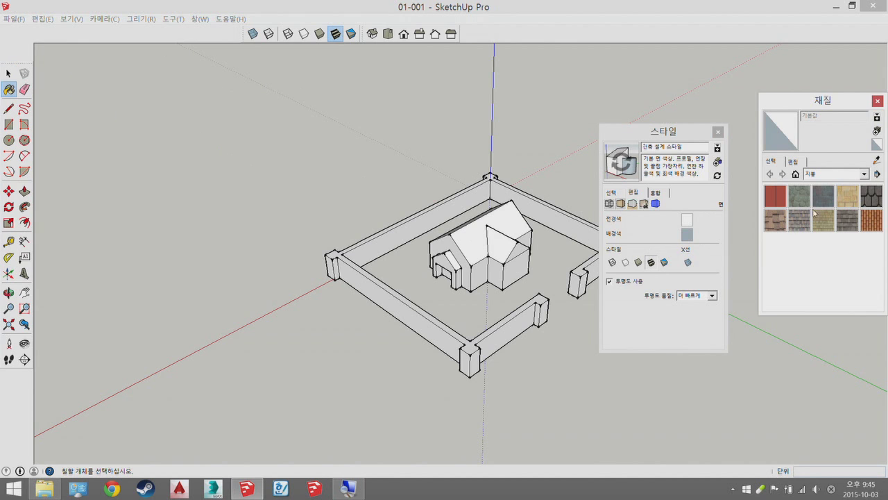
left_click(871, 196)
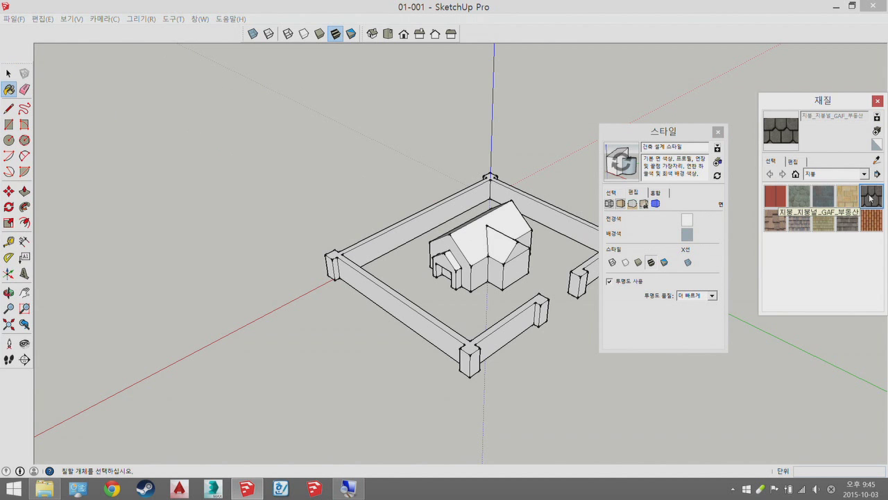
left_click(485, 234)
left_click(501, 245)
scroll(510, 242, "up", 2)
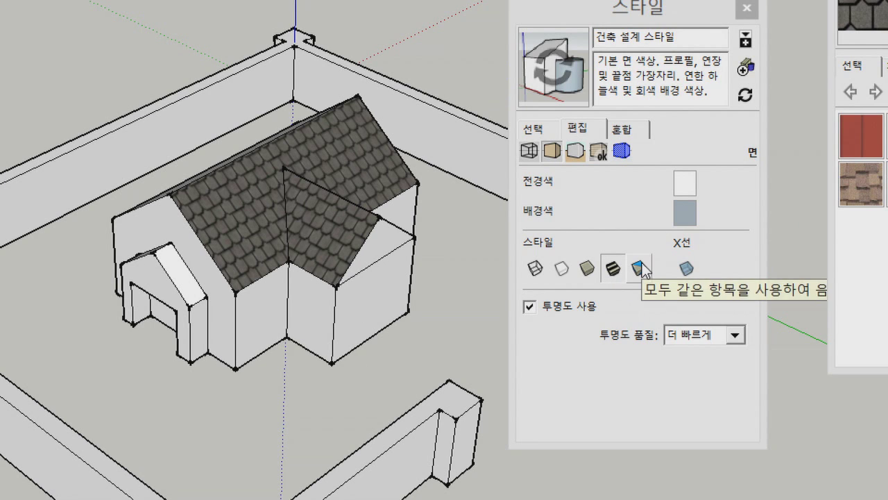
Preview the model in the monochrome, wireframe, hidden line, shaded and textured face styles, ending on monochrome.
left_click(640, 268)
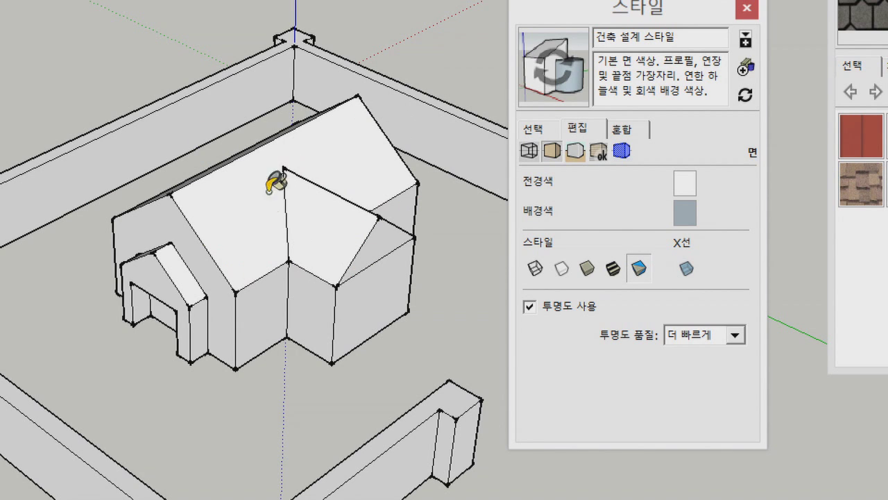
left_click(535, 269)
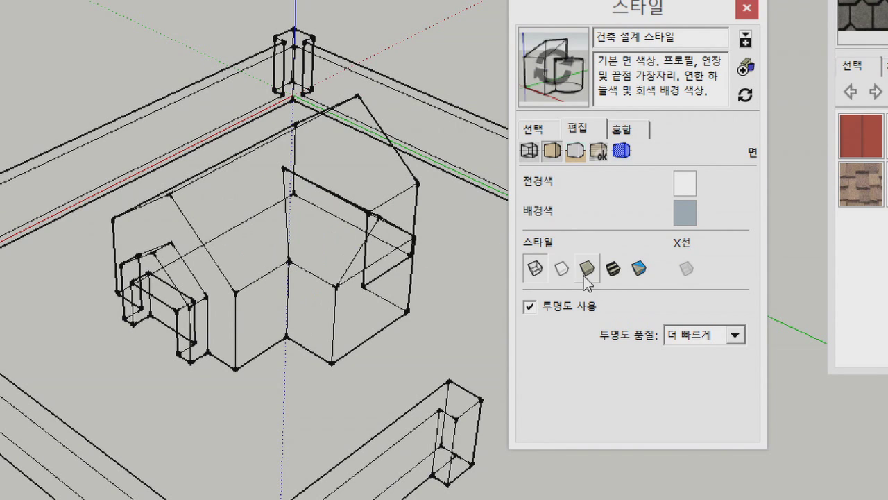
left_click(561, 269)
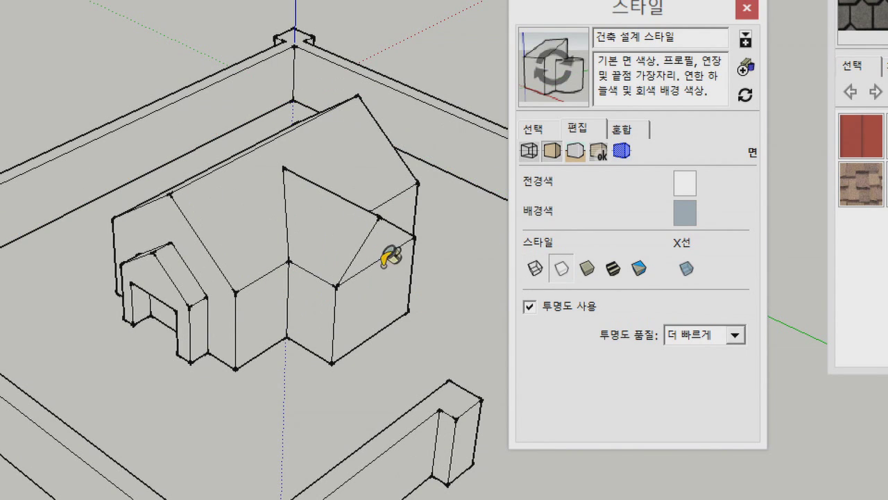
left_click(587, 272)
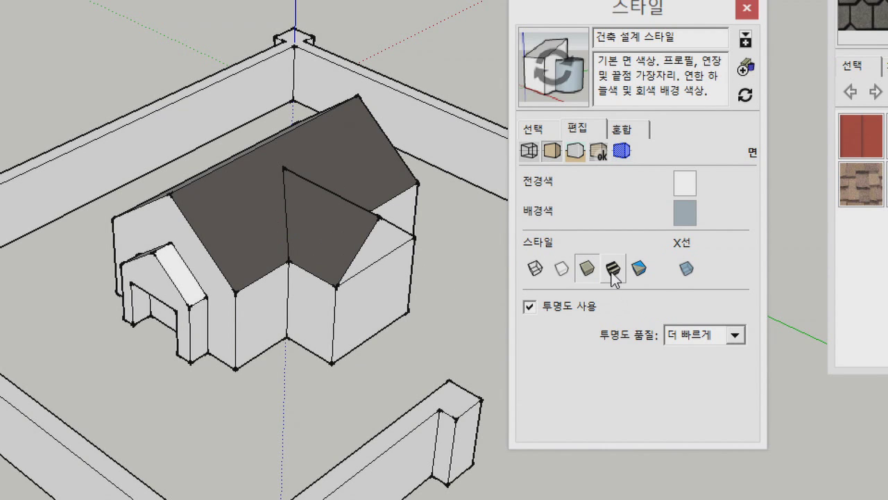
left_click(612, 275)
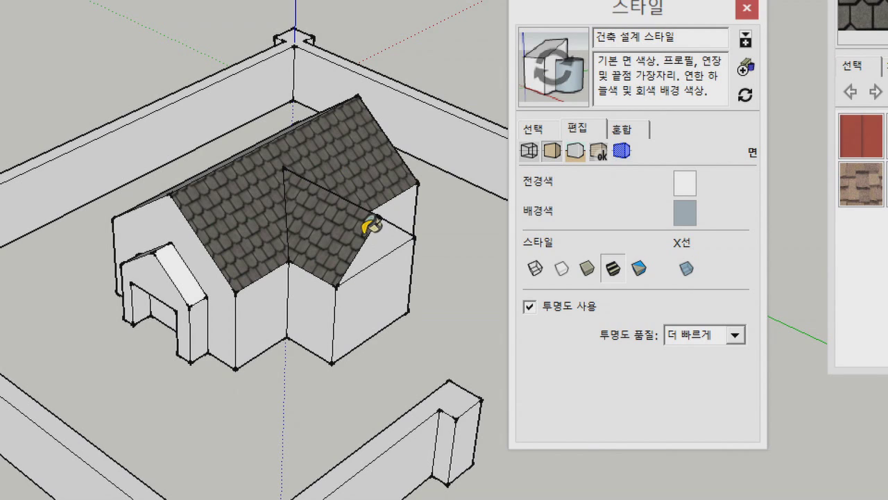
left_click(638, 269)
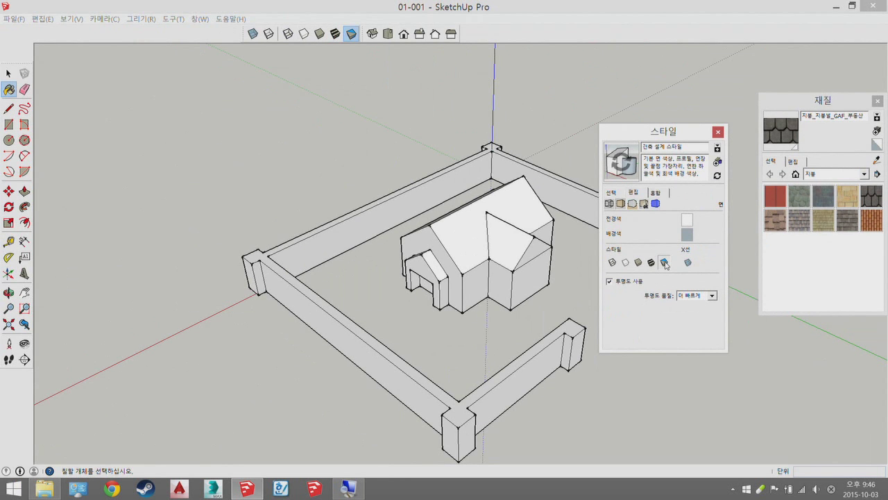
Set the model's face style (면 스타일) to shaded with textures (텍스처에 적용).
left_click(78, 22)
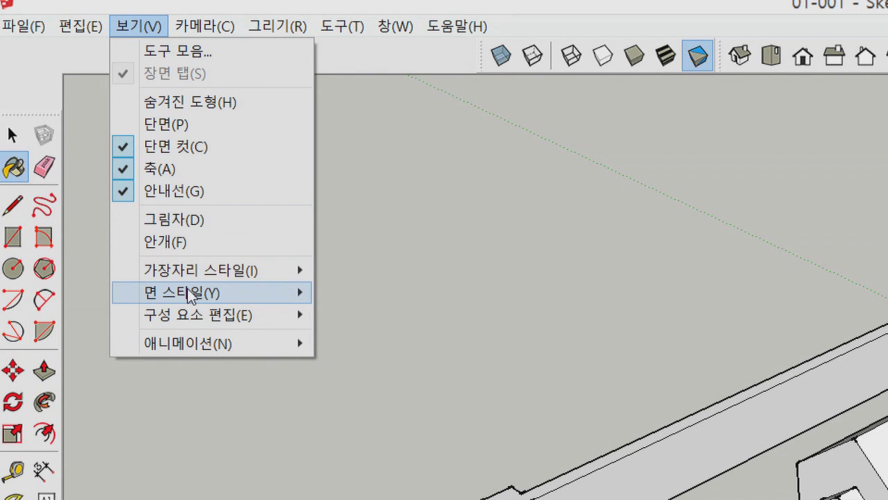
mouse_move(191, 295)
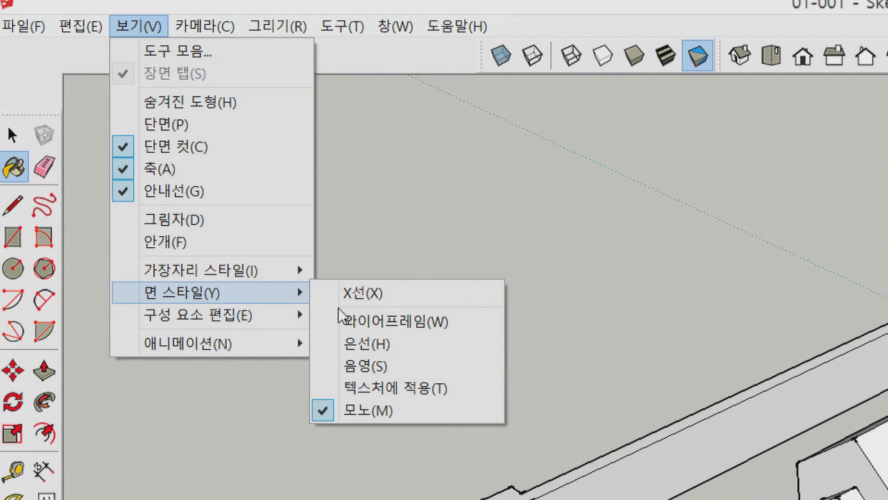
left_click(378, 388)
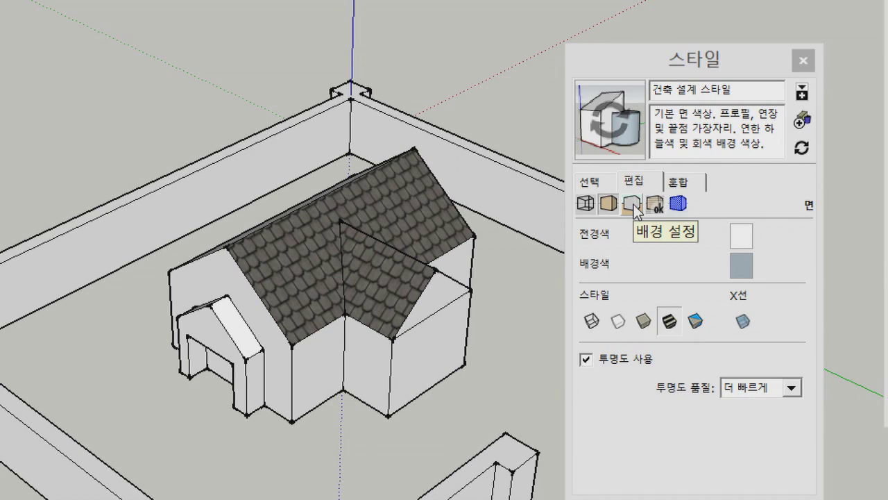
Show the style's background settings and, with the horizon in view, turn the sky (하늘) off and on again.
left_click(632, 204)
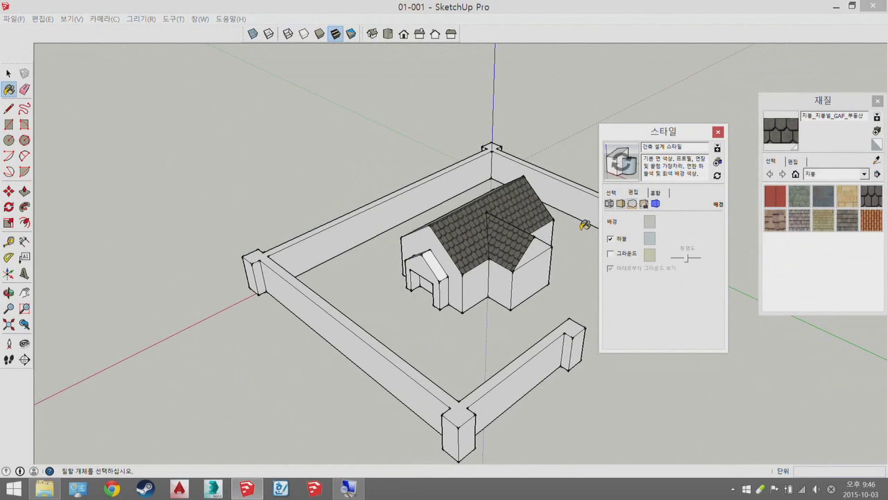
key("o")
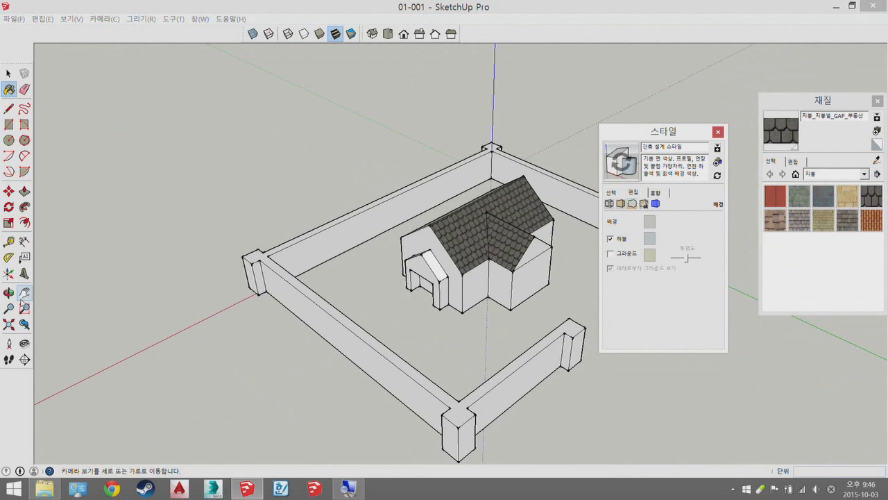
mouse_move(587, 224)
left_mouse_down()
mouse_move(252, 302)
mouse_move(274, 214)
mouse_move(321, 229)
mouse_move(333, 137)
left_mouse_up()
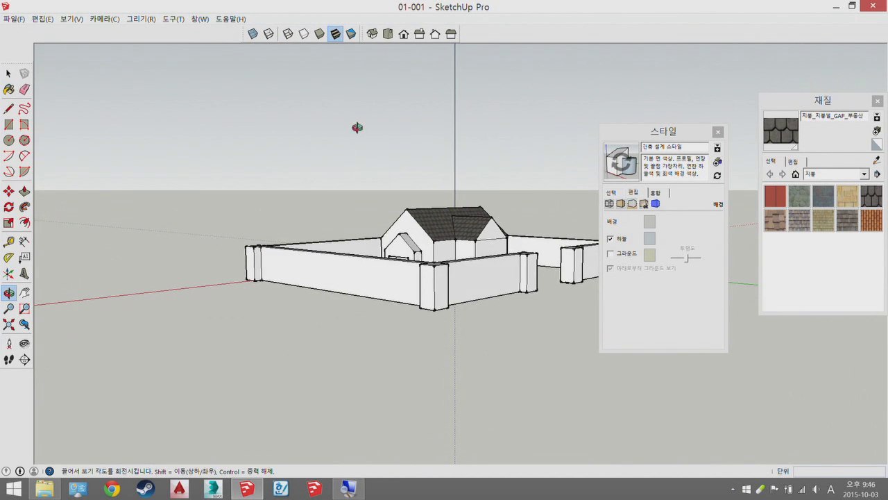
left_click(610, 239)
left_click(611, 239)
Try green as the sky (하늘) colour, and change it to turquoise with the colour wheel.
left_click(647, 241)
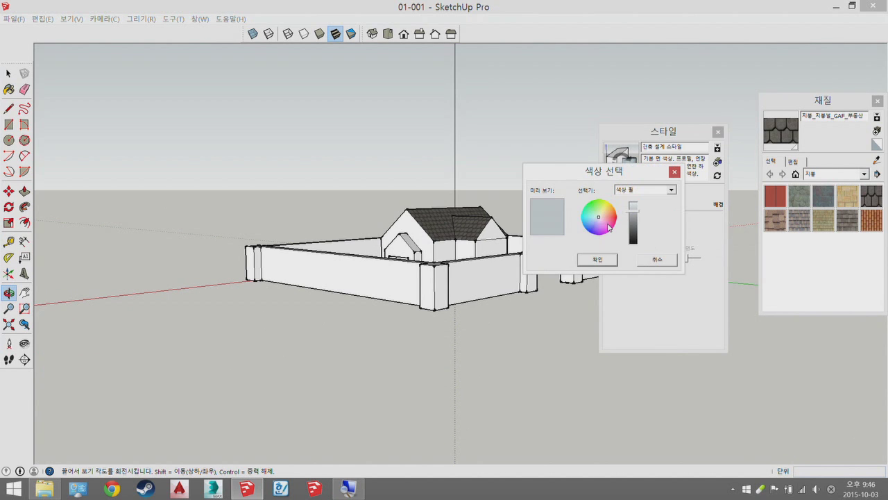
left_click(590, 204)
left_click(596, 259)
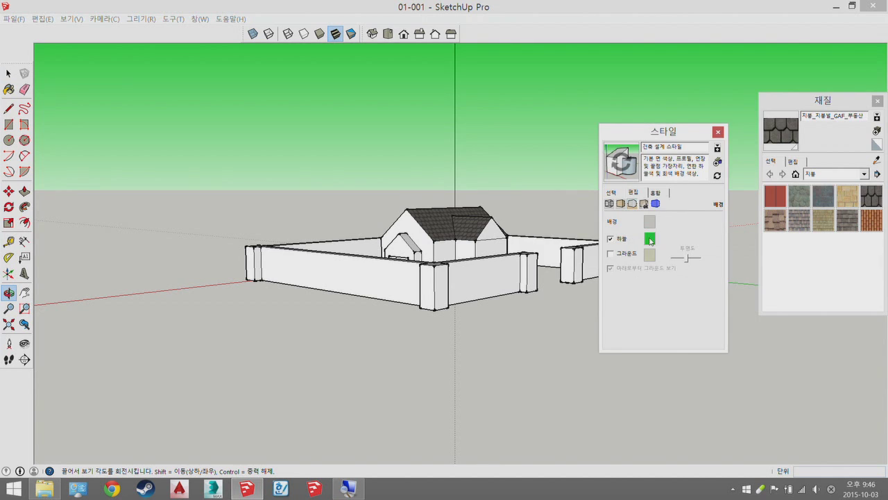
left_click(651, 241)
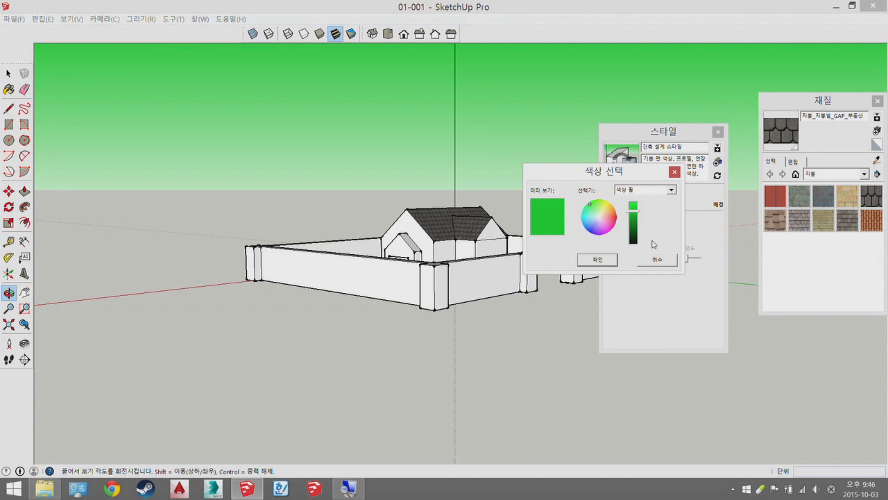
left_click(586, 216)
left_click(597, 259)
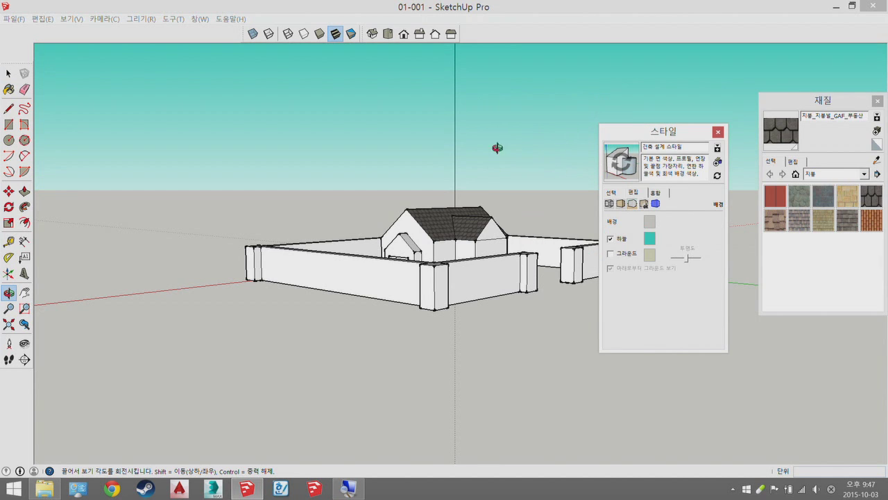
Enable the ground (그라운드) in the background and darken its colour to a dark olive grey.
left_click(611, 254)
left_click(649, 255)
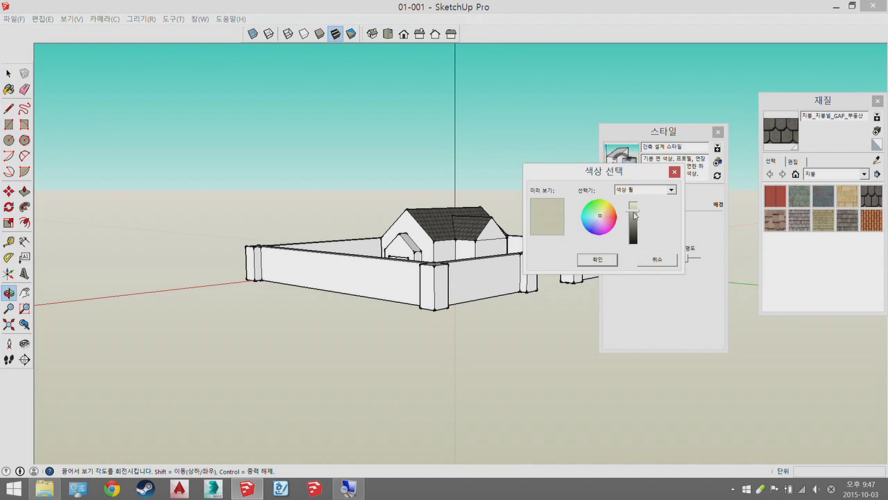
left_click_drag(633, 208, 634, 234)
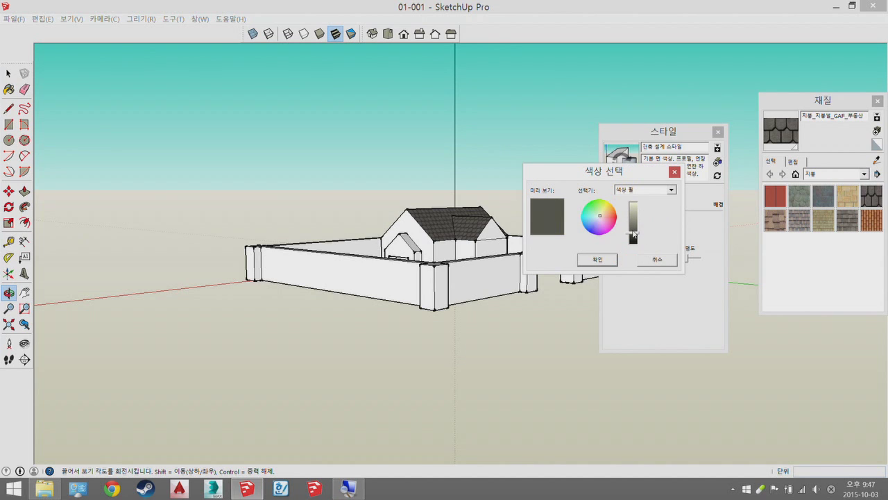
left_click(597, 259)
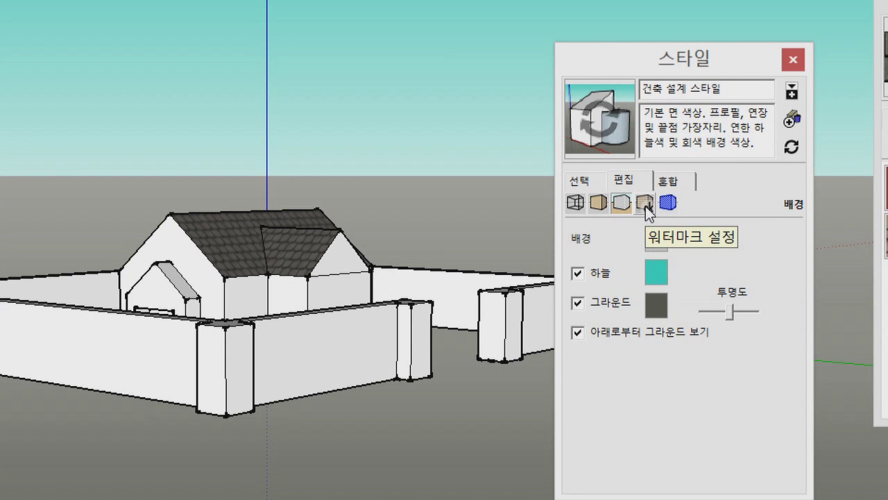
Show the style's watermark (워터마크) settings, followed by its modelling (모델링) settings.
left_click(644, 205)
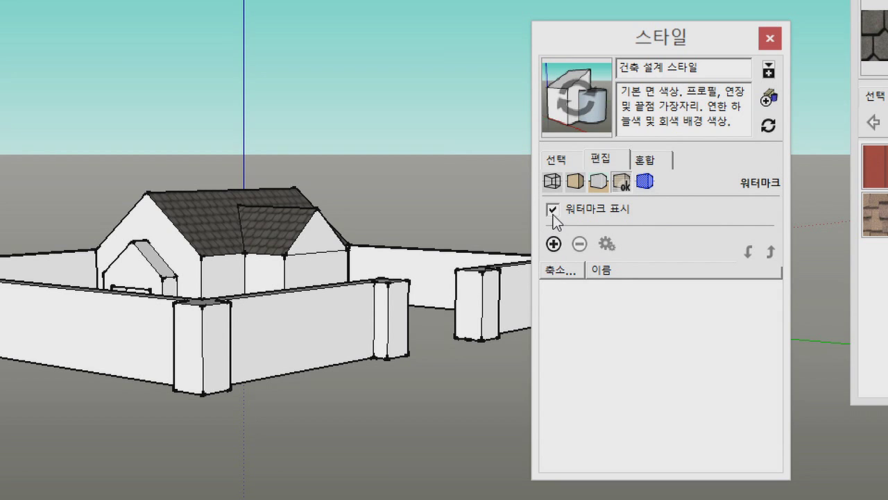
left_click(646, 183)
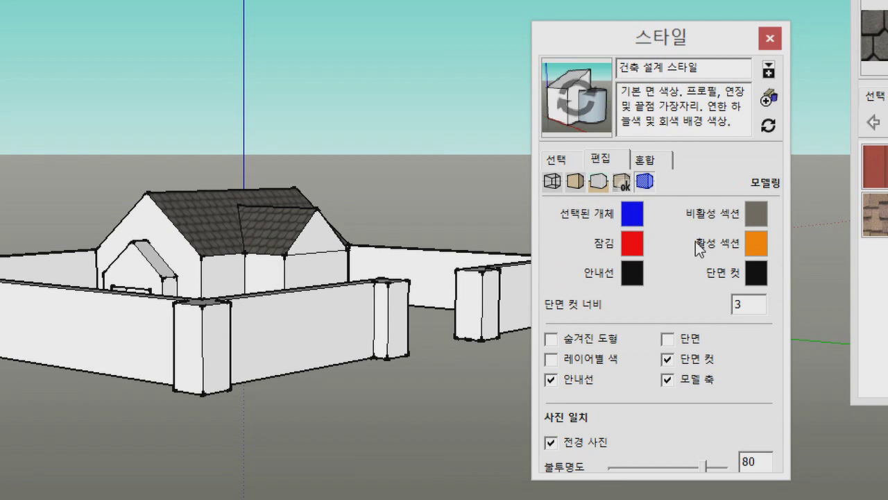
Select the large front wall face and try red as the style's selected-object (선택된 개체) colour.
scroll(495, 284, "up", 8)
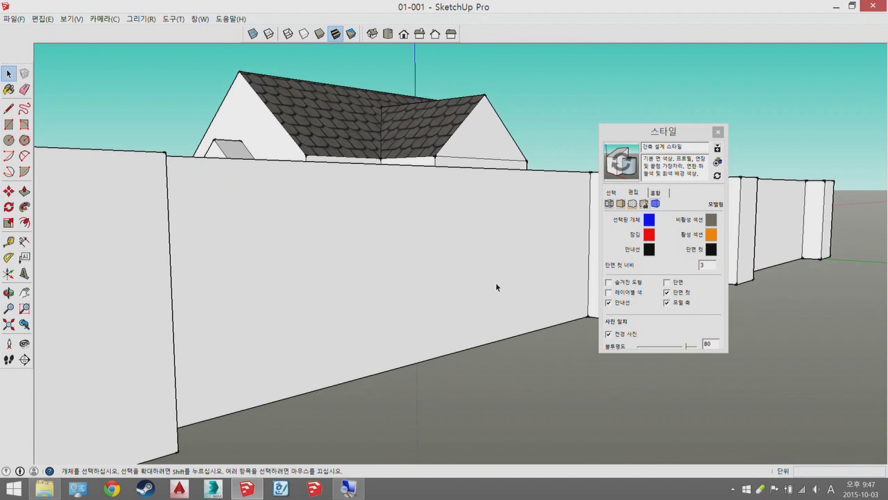
left_click(484, 275)
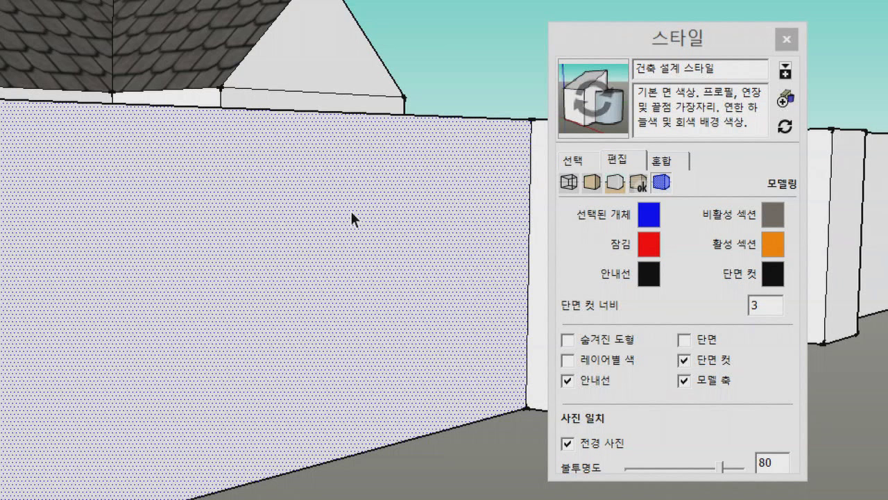
left_click(651, 210)
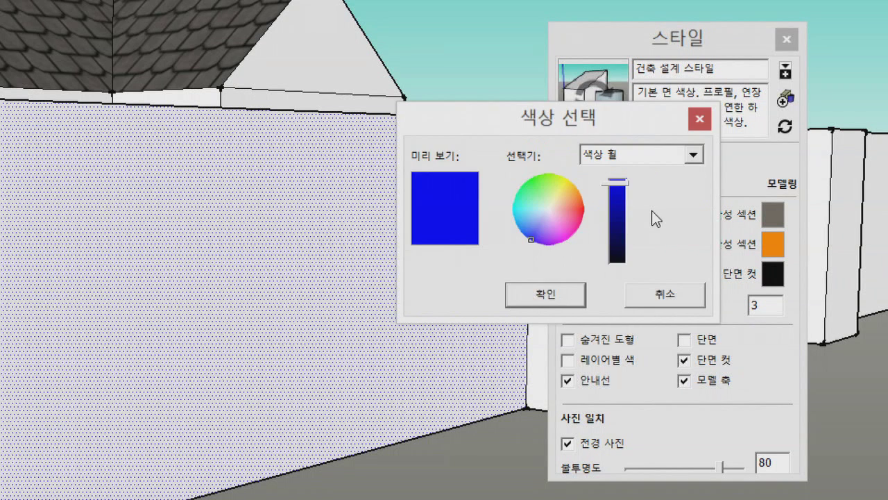
left_click(582, 207)
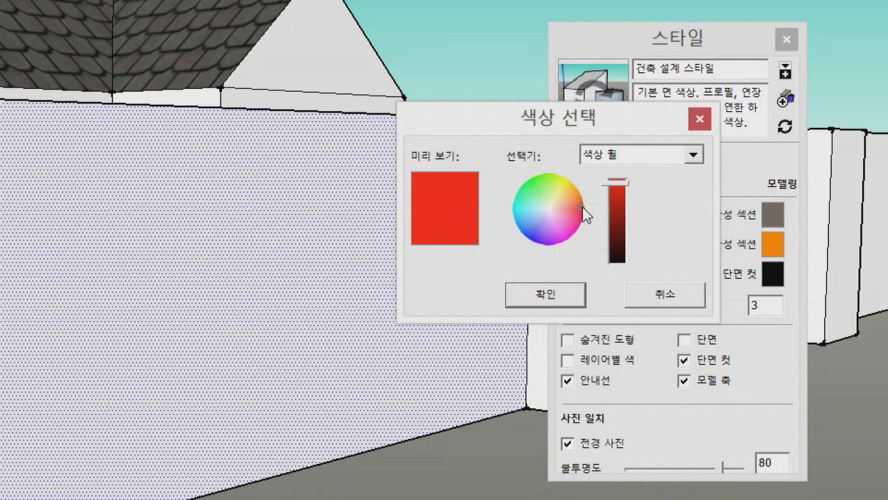
left_click(550, 298)
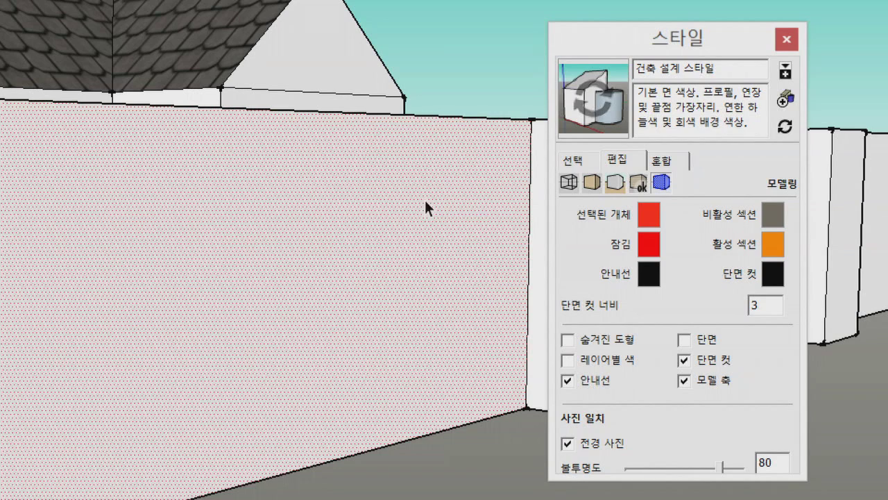
Set the selected-object (선택된 개체) colour back to a deep blue with the colour wheel.
left_click(650, 216)
left_click(529, 231)
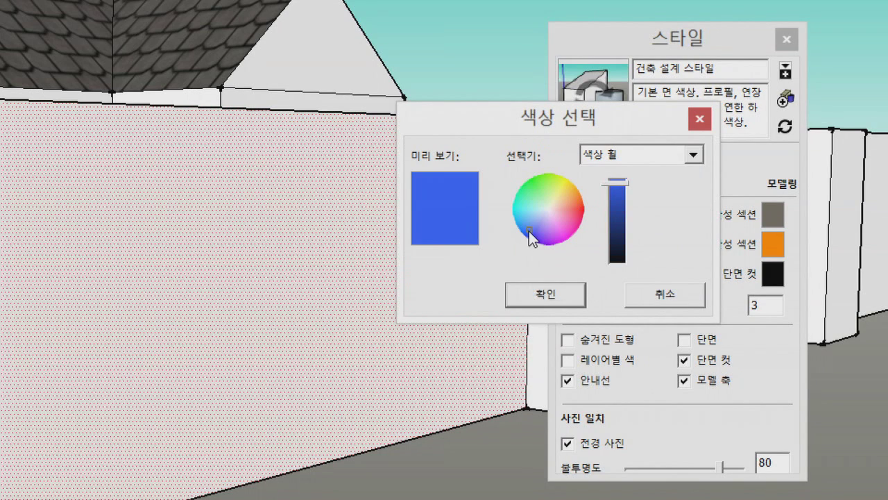
left_click(532, 240)
left_click(556, 296)
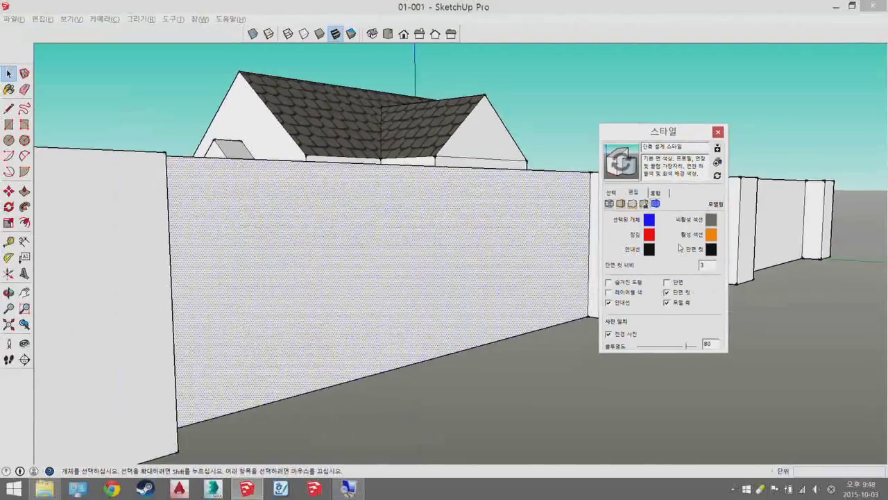
Review the style's edge (가장자리), face (면) and background (배경) settings one after another.
left_click(610, 205)
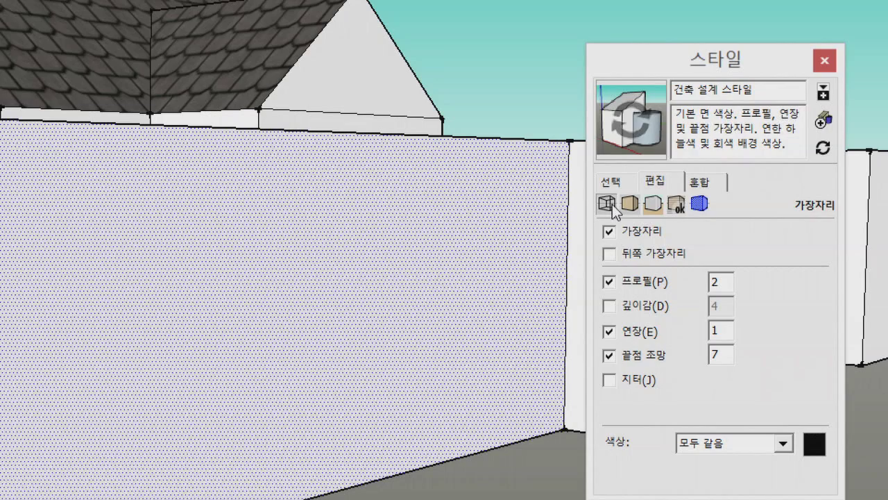
left_click(634, 204)
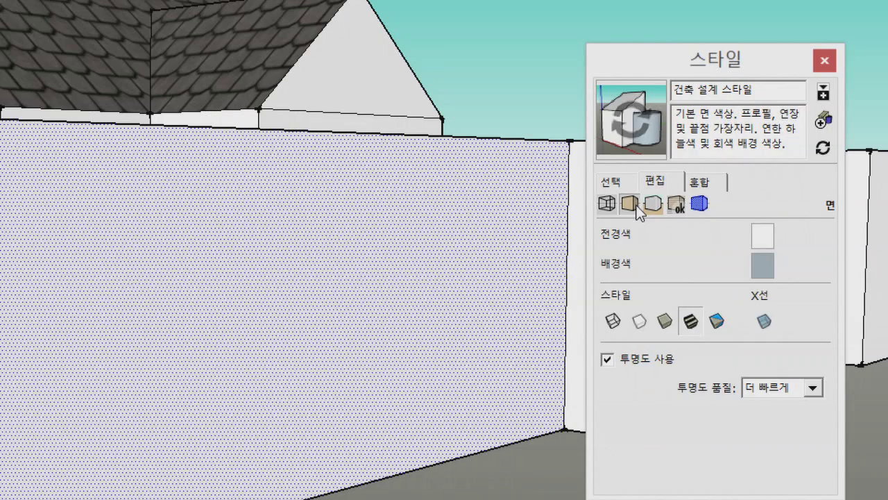
left_click(657, 206)
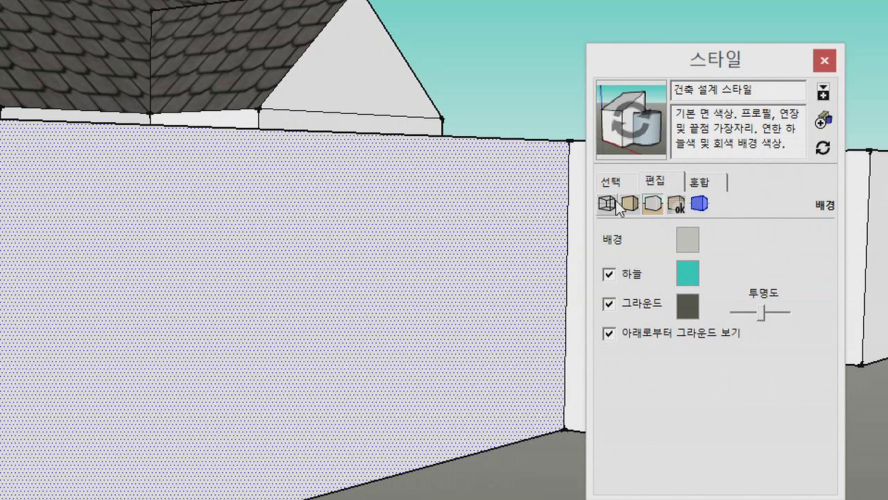